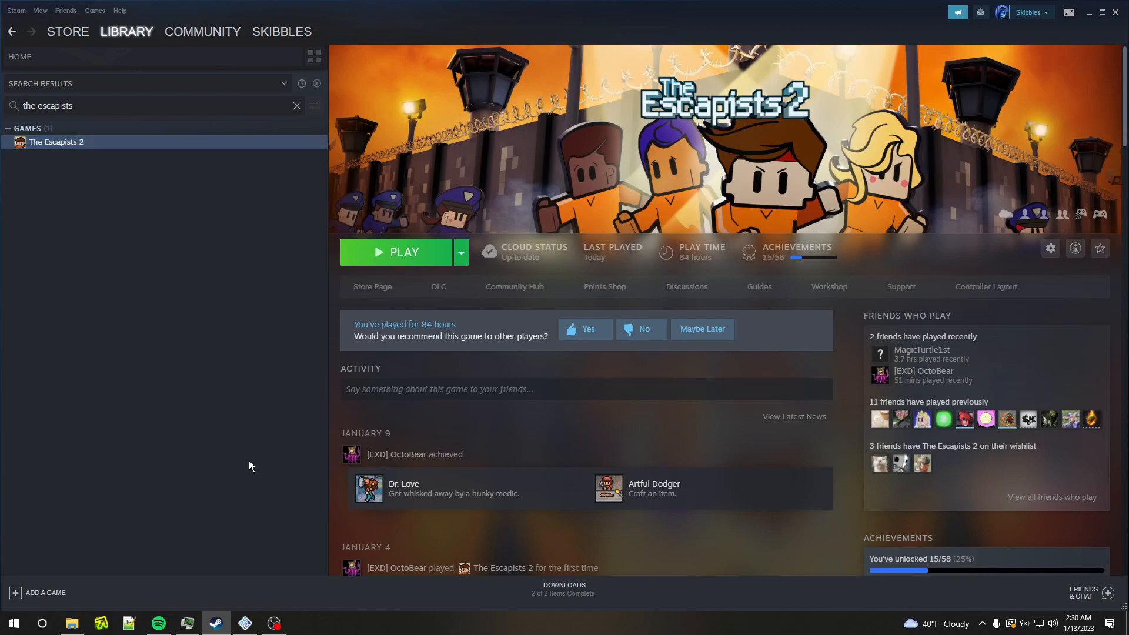
Step: Switch to the PCSX2 emulator window and look over its disc, emulation and controller configuration options
mouse_move(243, 624)
click(238, 598)
drag(230, 66, 309, 121)
click(272, 141)
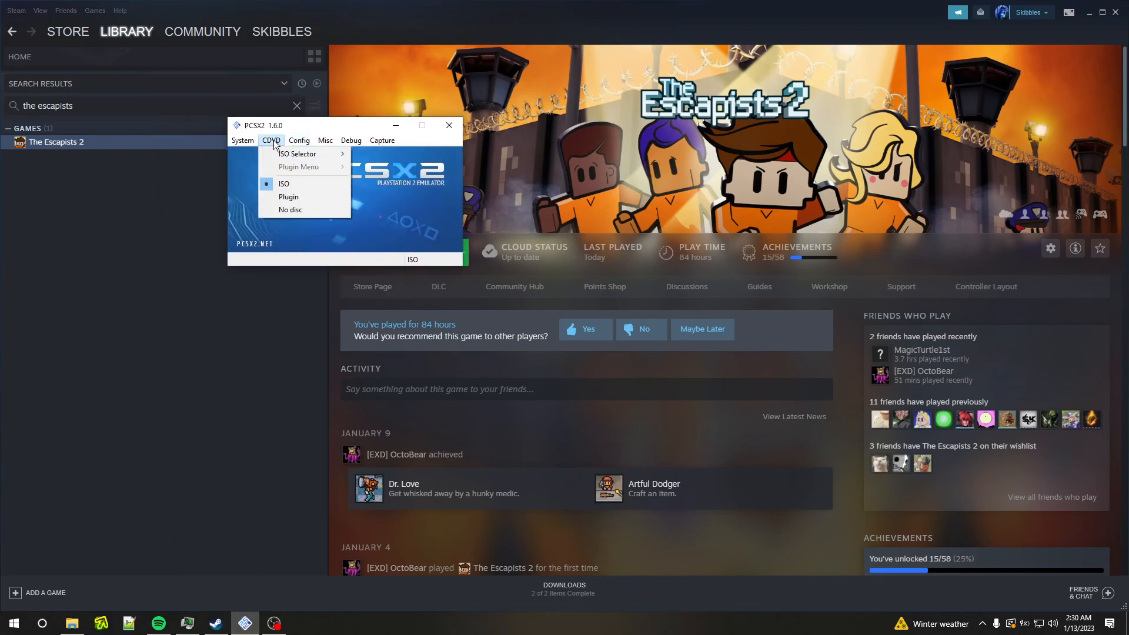
mouse_move(299, 140)
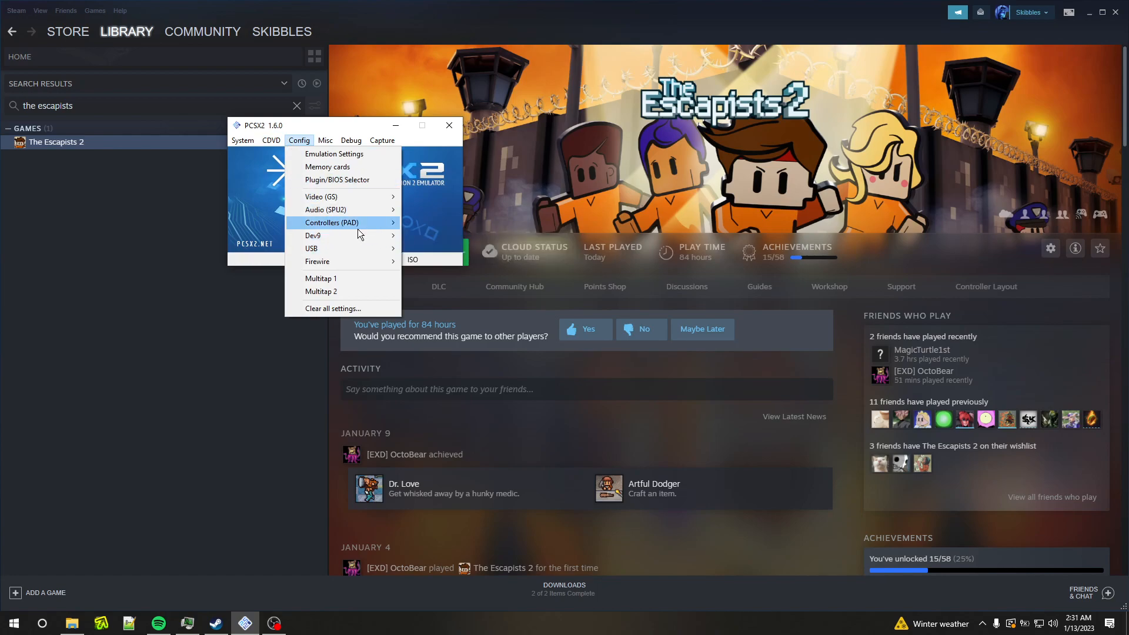
mouse_move(353, 235)
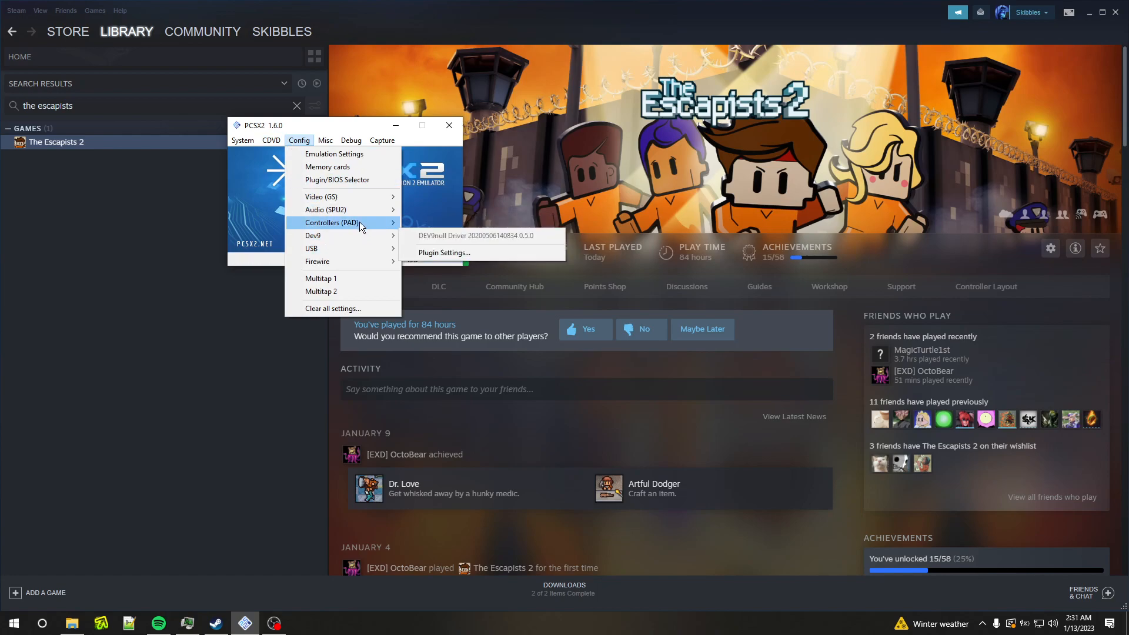
click(421, 174)
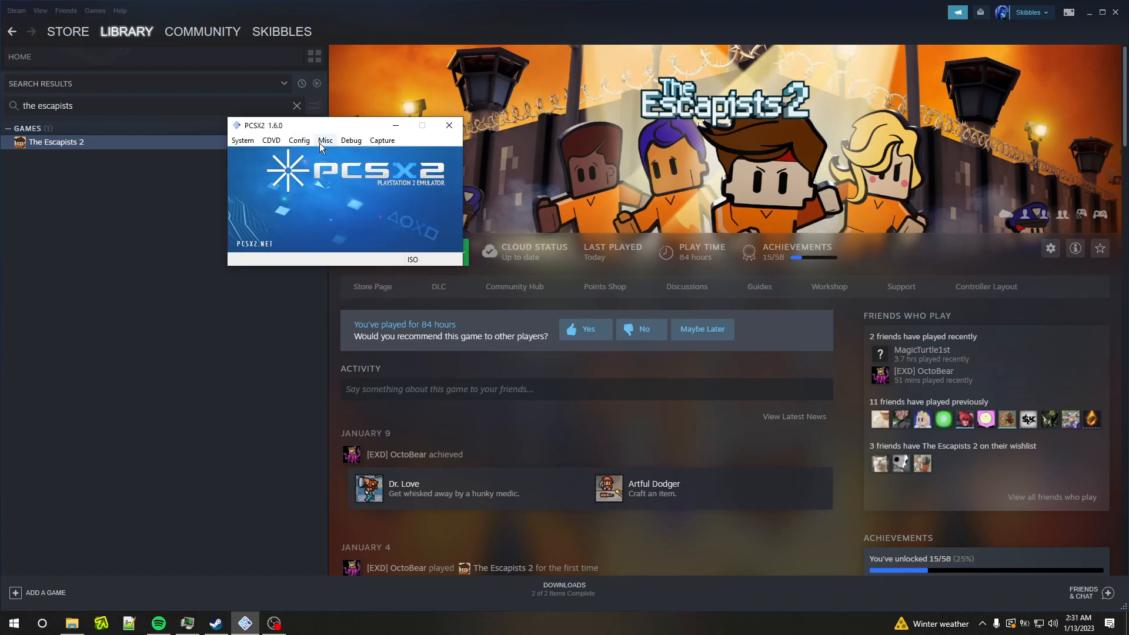
click(301, 145)
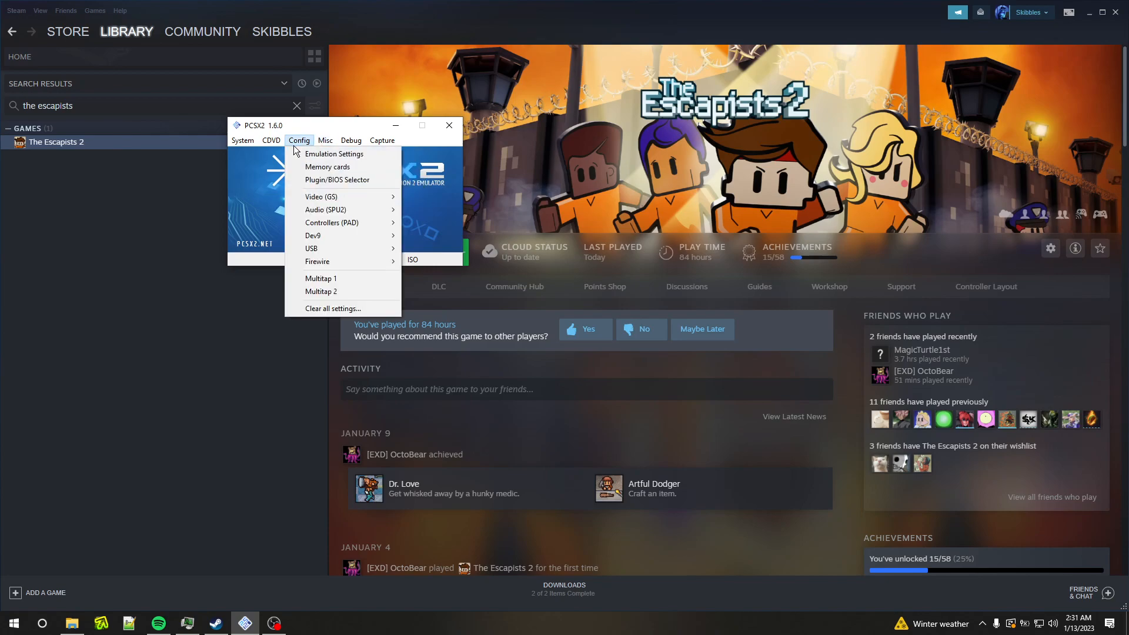
mouse_move(276, 144)
Step: Move the PCSX2 window to the middle of the screen and view the ISO Selector's list of recent disc images
drag(302, 124, 589, 276)
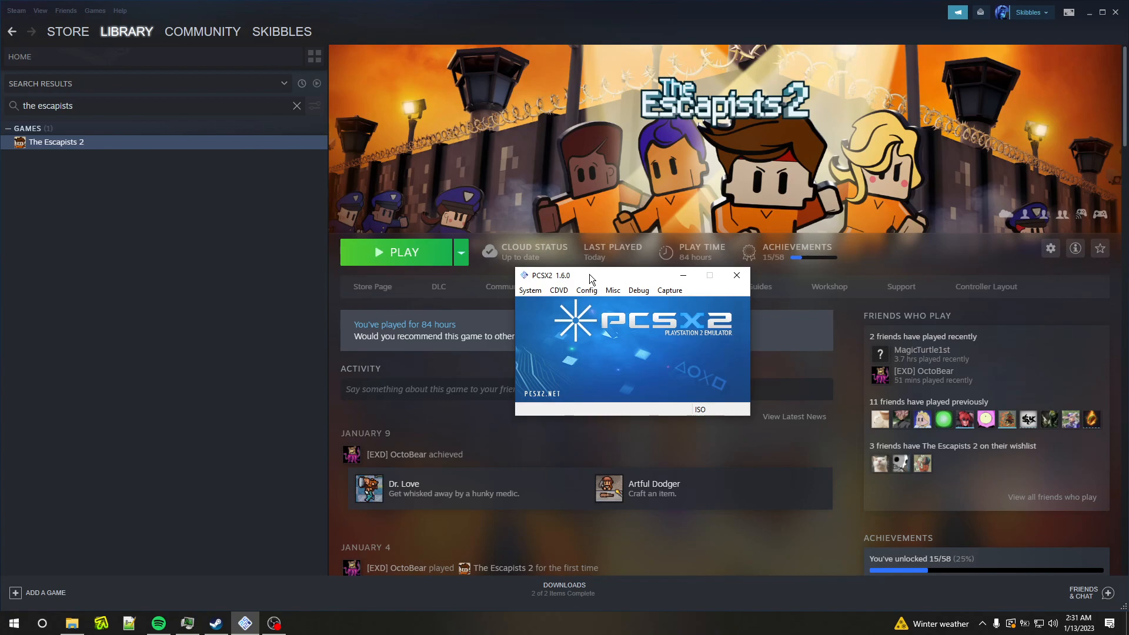
drag(571, 278, 587, 272)
click(579, 285)
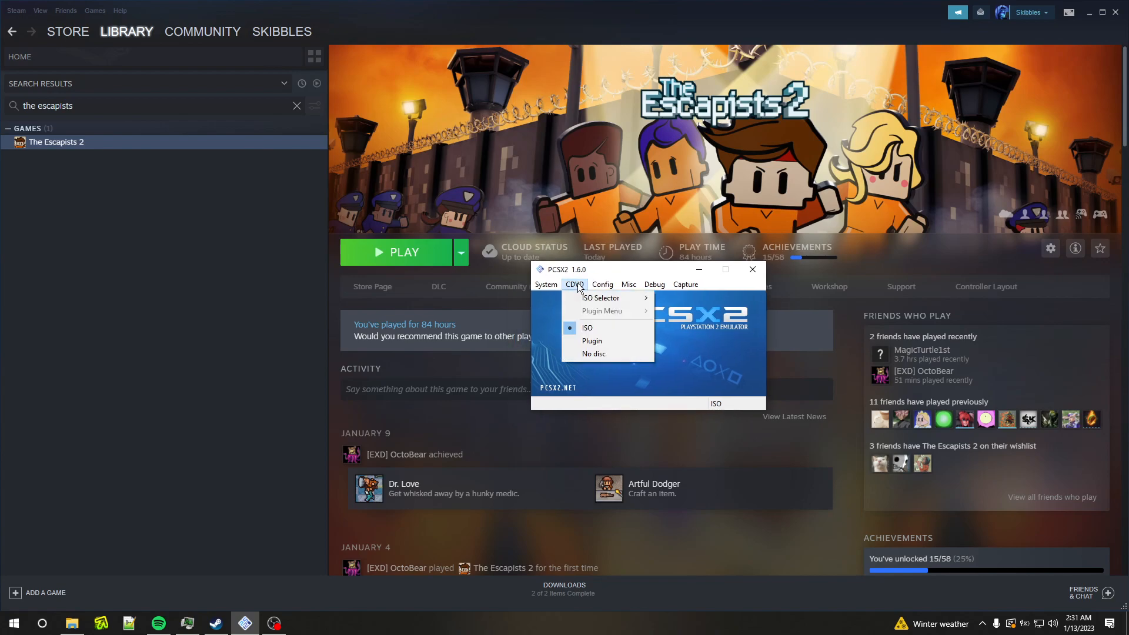
mouse_move(581, 300)
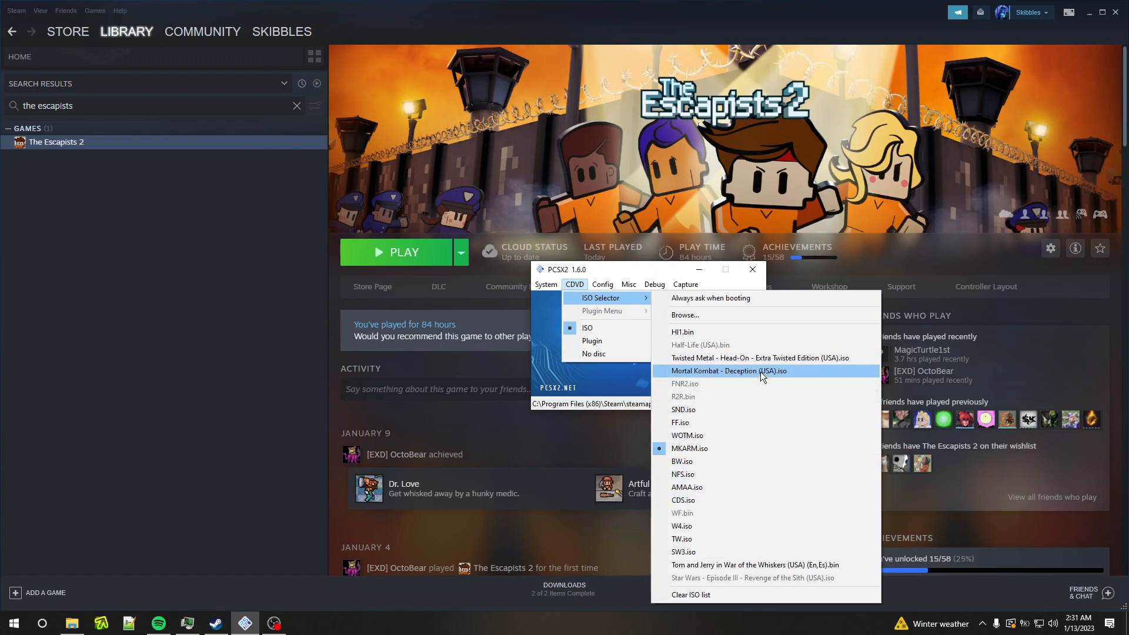
click(145, 252)
scroll(1002, 429, down, 3)
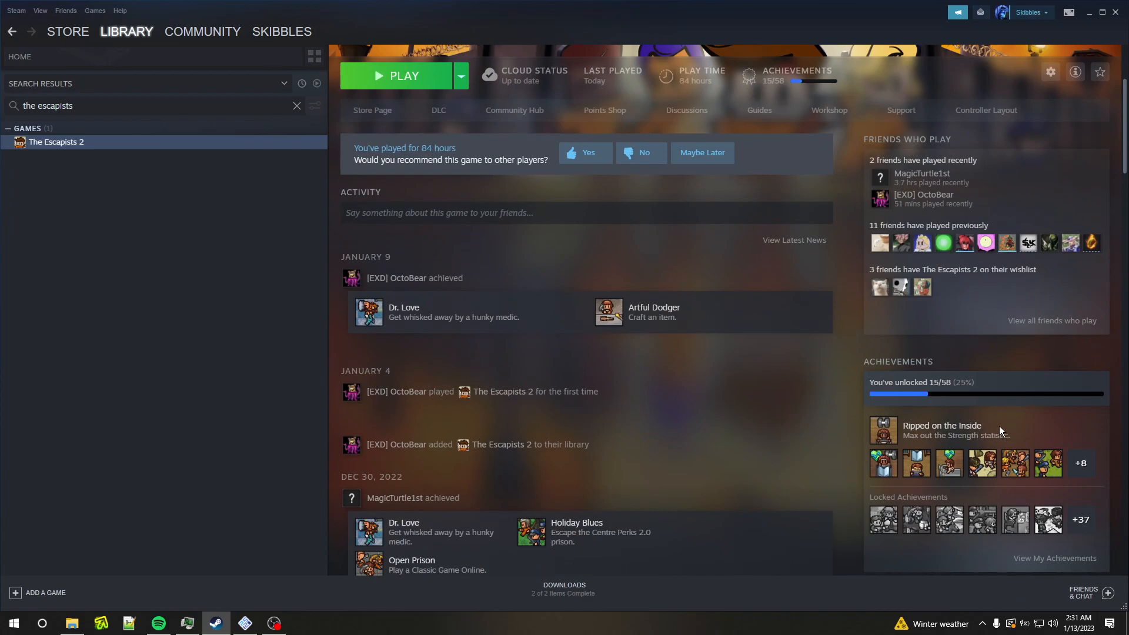
scroll(1000, 246, up, 3)
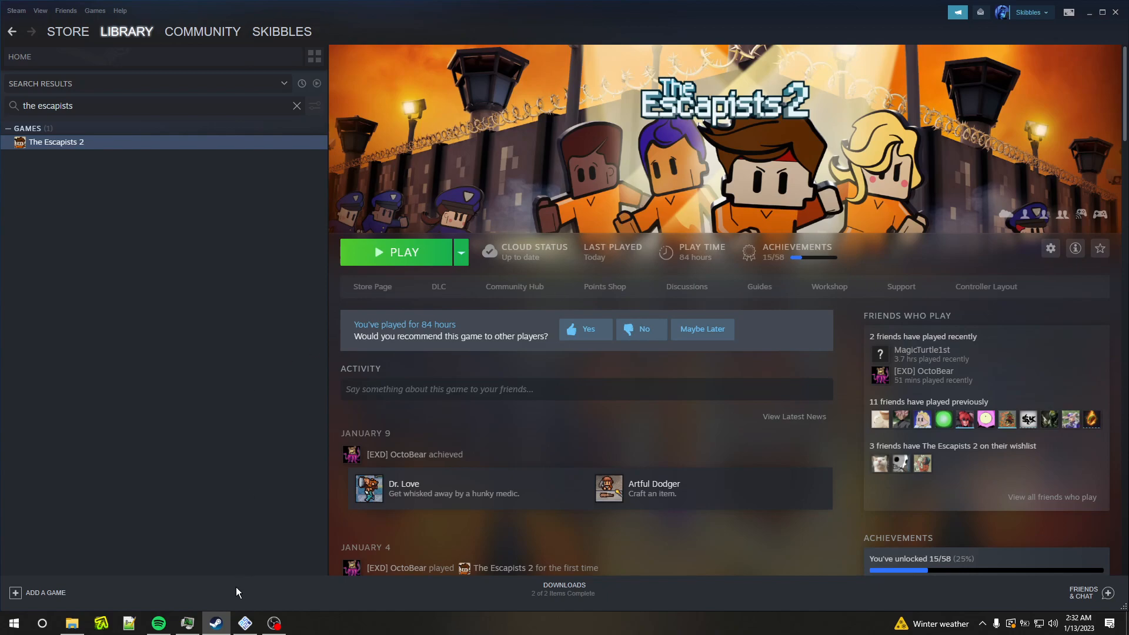
Step: Open PCSX2's controller plugin settings, examine the Controller 1 and Controller 2 options, and leave without saving
mouse_move(241, 622)
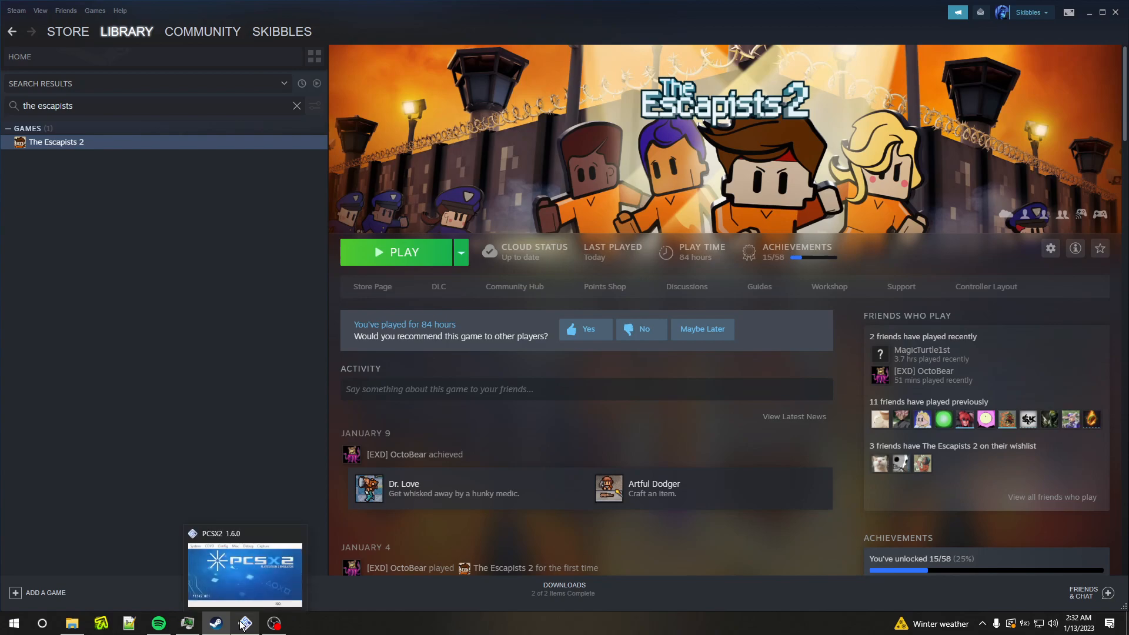
click(241, 623)
click(575, 285)
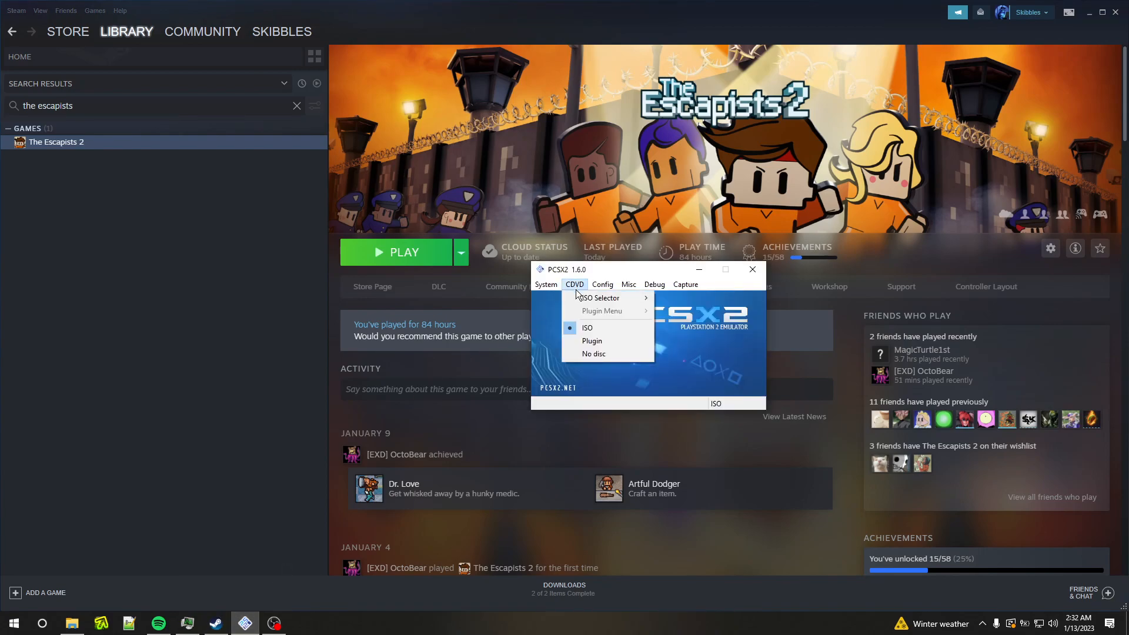
mouse_move(592, 288)
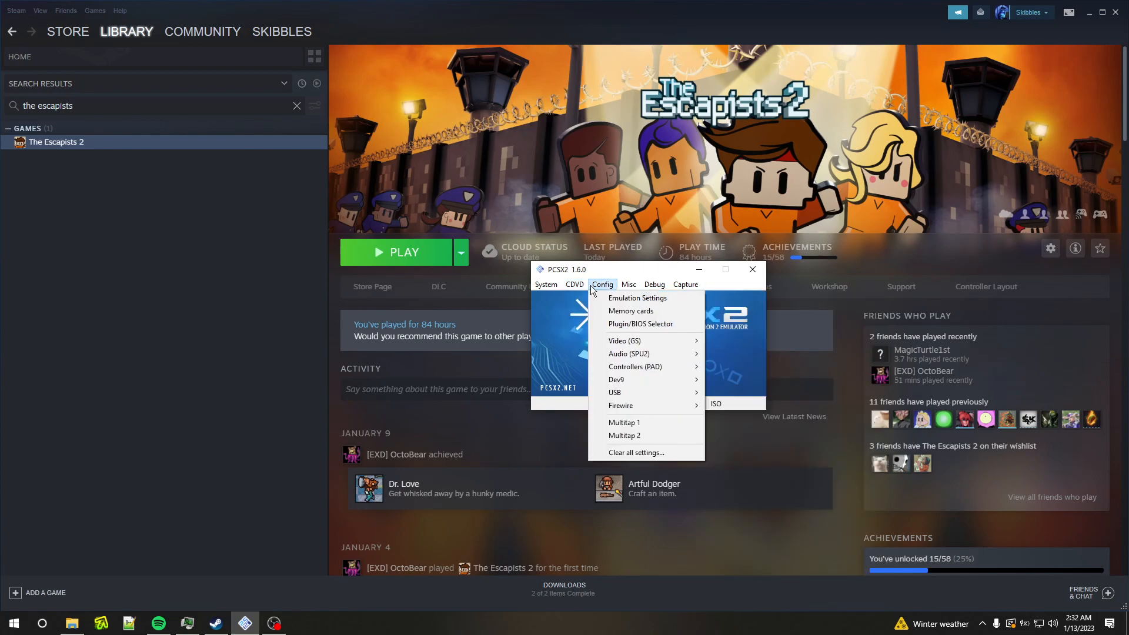
mouse_move(625, 367)
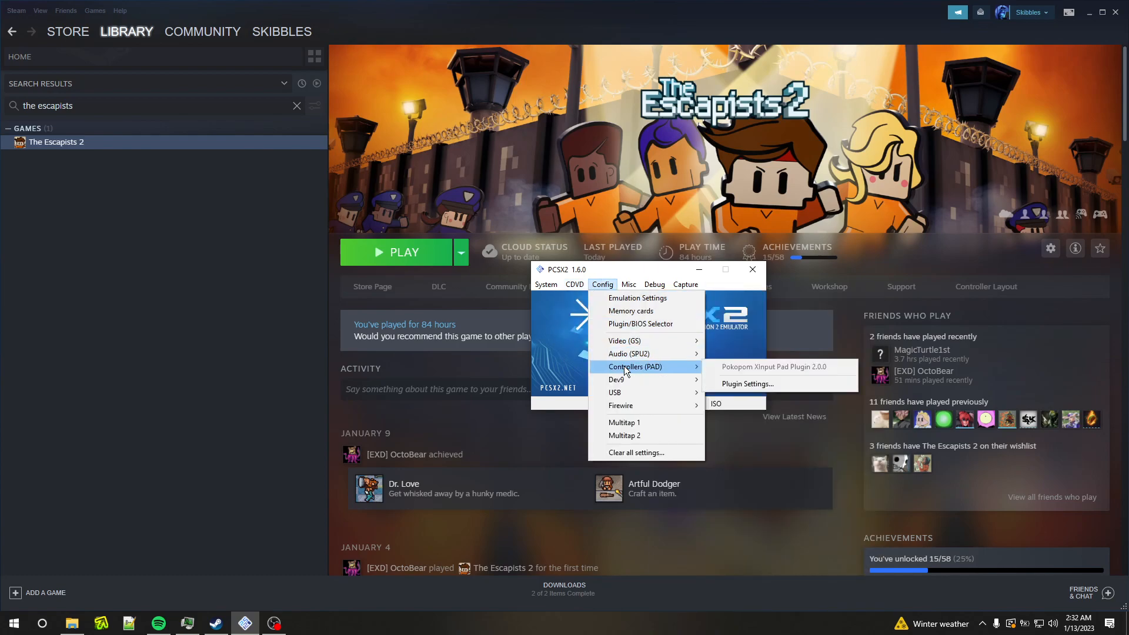
click(729, 383)
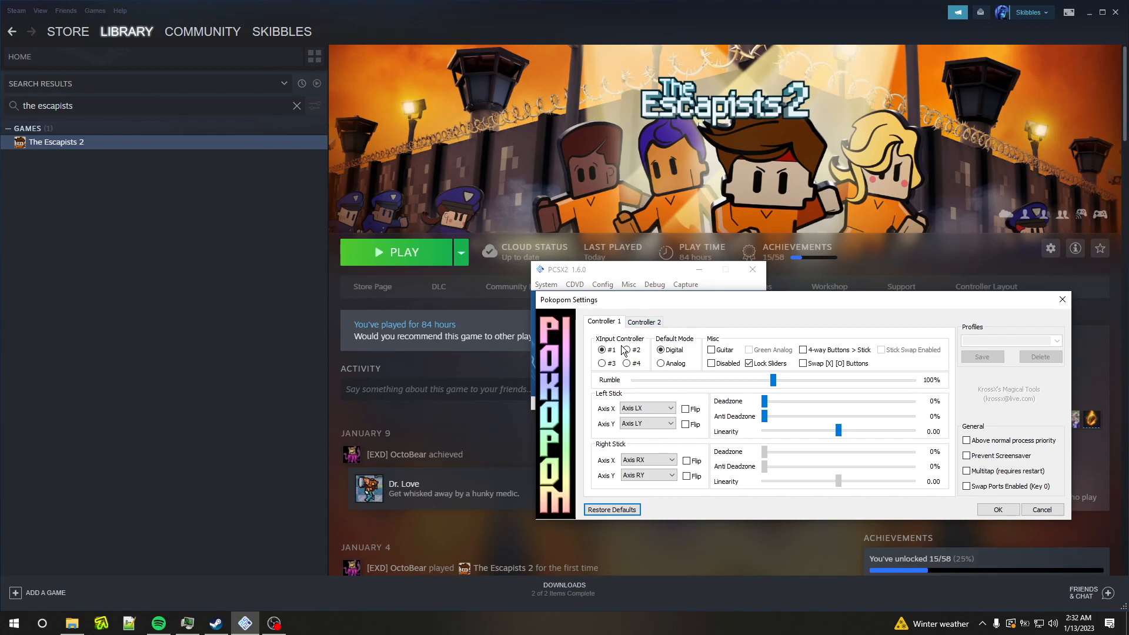
click(641, 324)
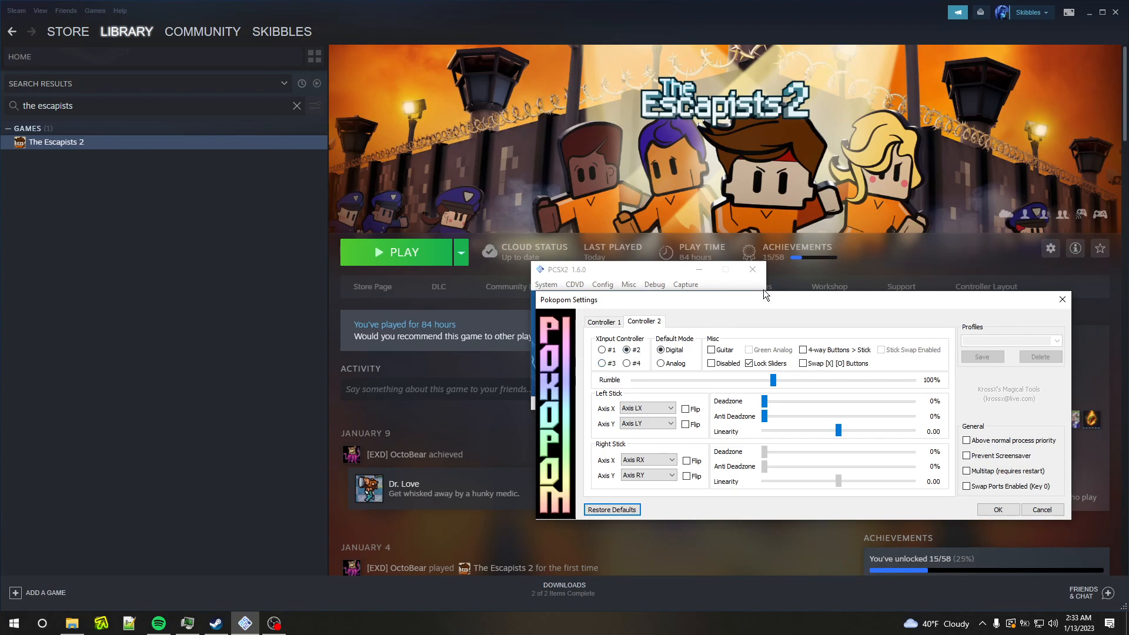
drag(754, 297, 606, 272)
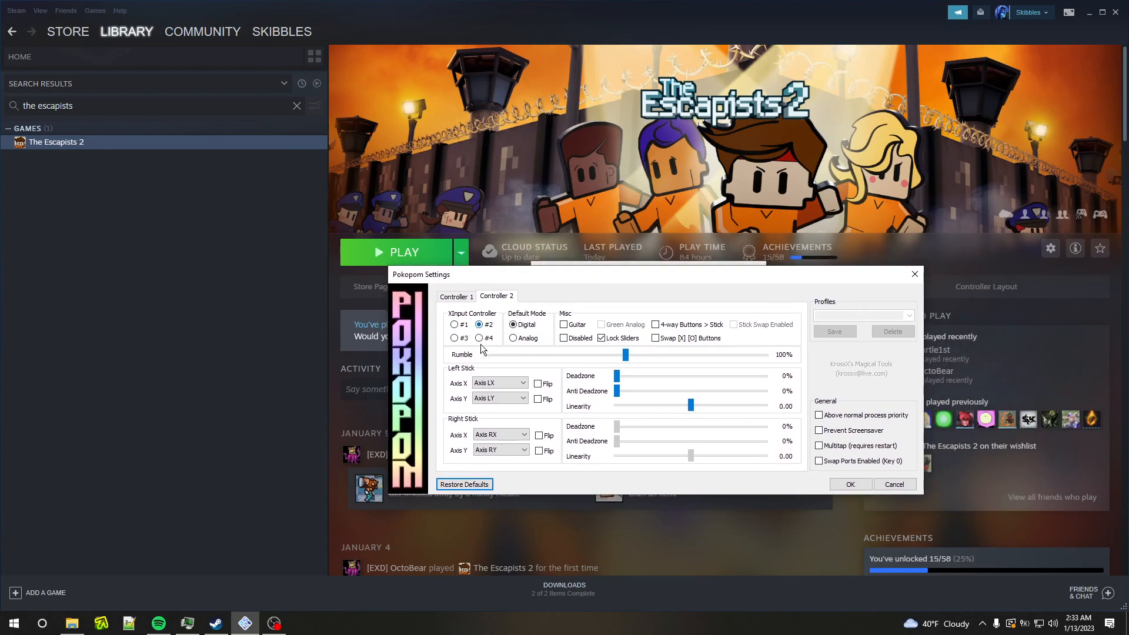
click(892, 486)
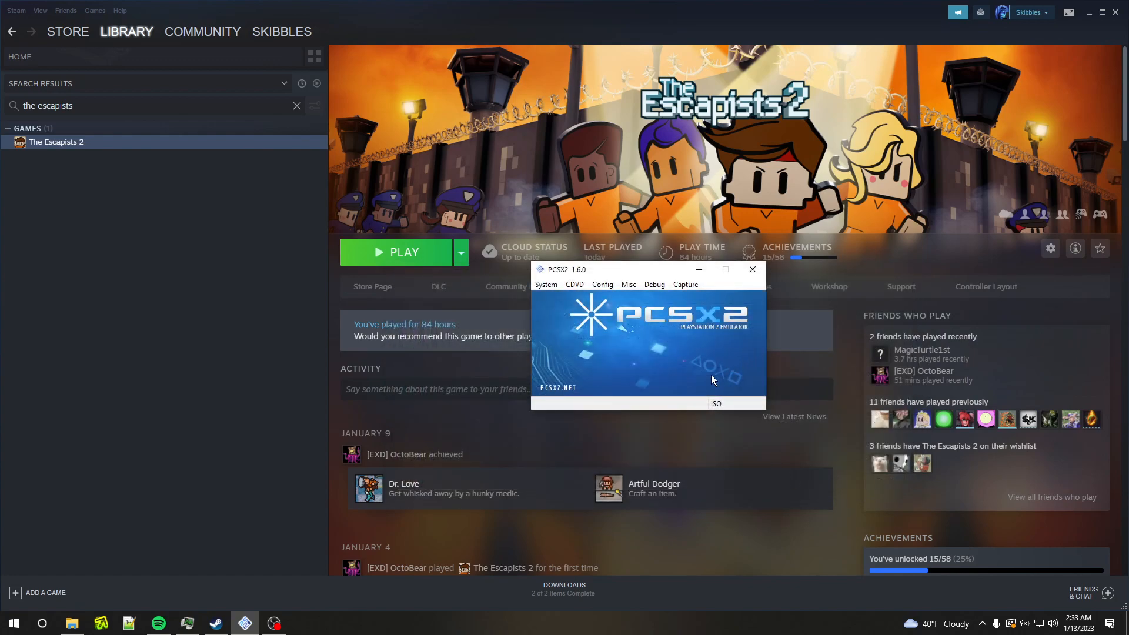
Step: Close PCSX2 and browse the local files of The Escapists 2 from the Steam library in a maximized window
click(756, 270)
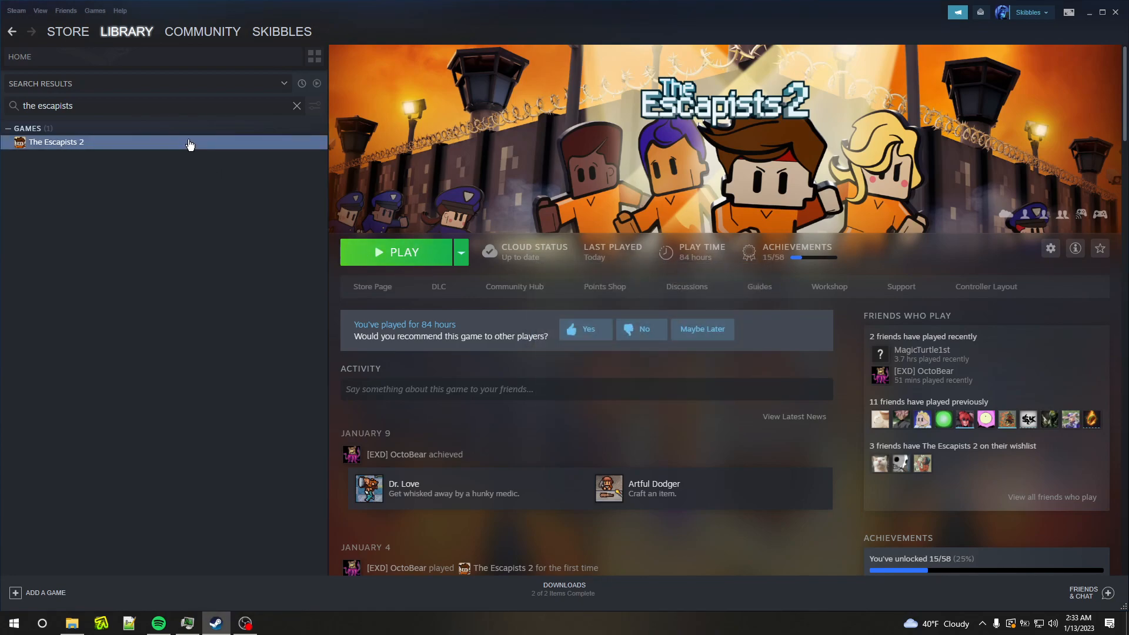
right_click(237, 147)
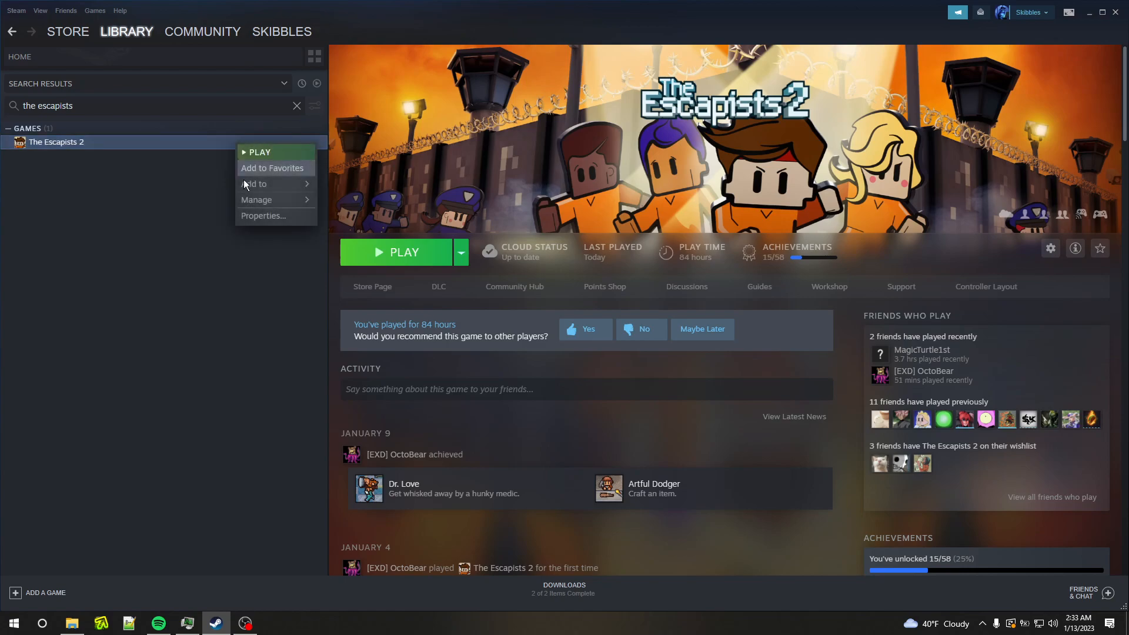
mouse_move(249, 200)
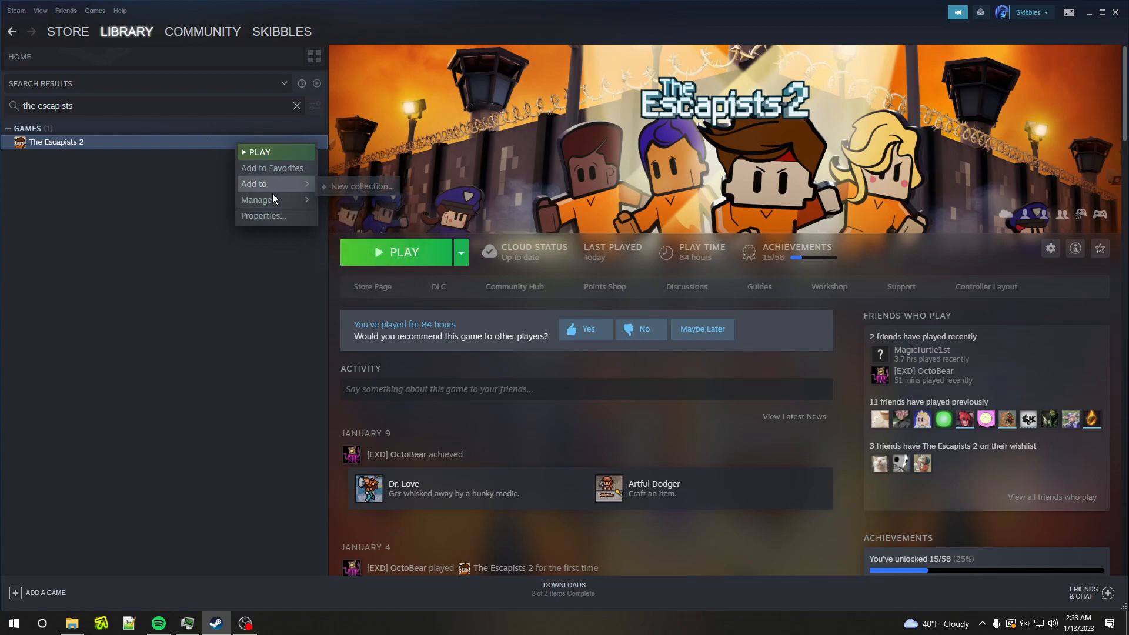
click(340, 234)
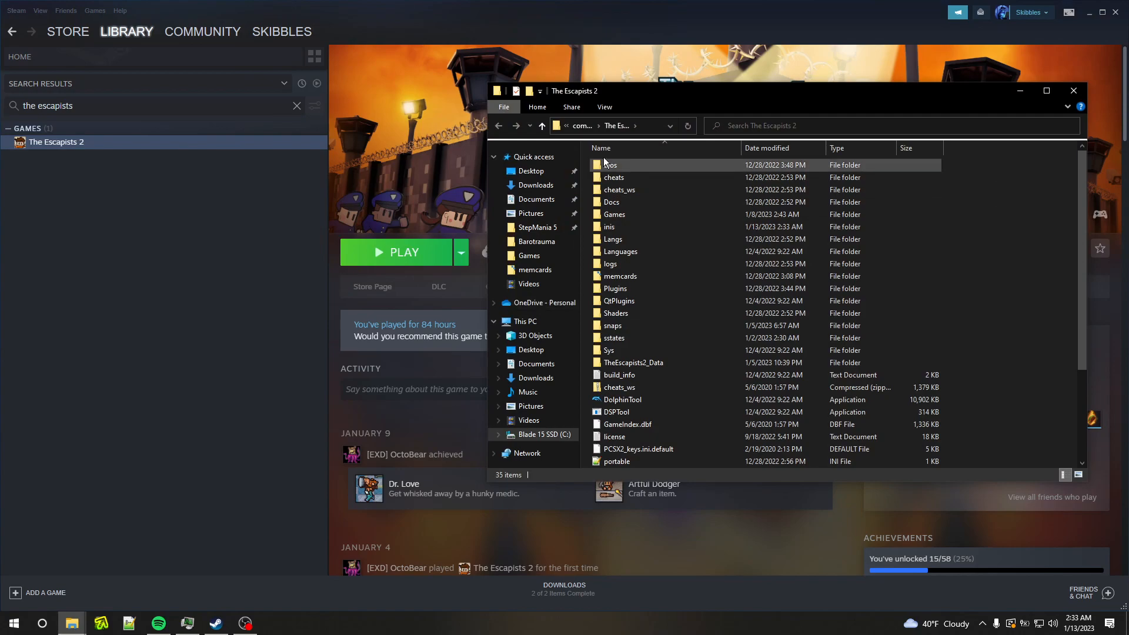
click(1043, 90)
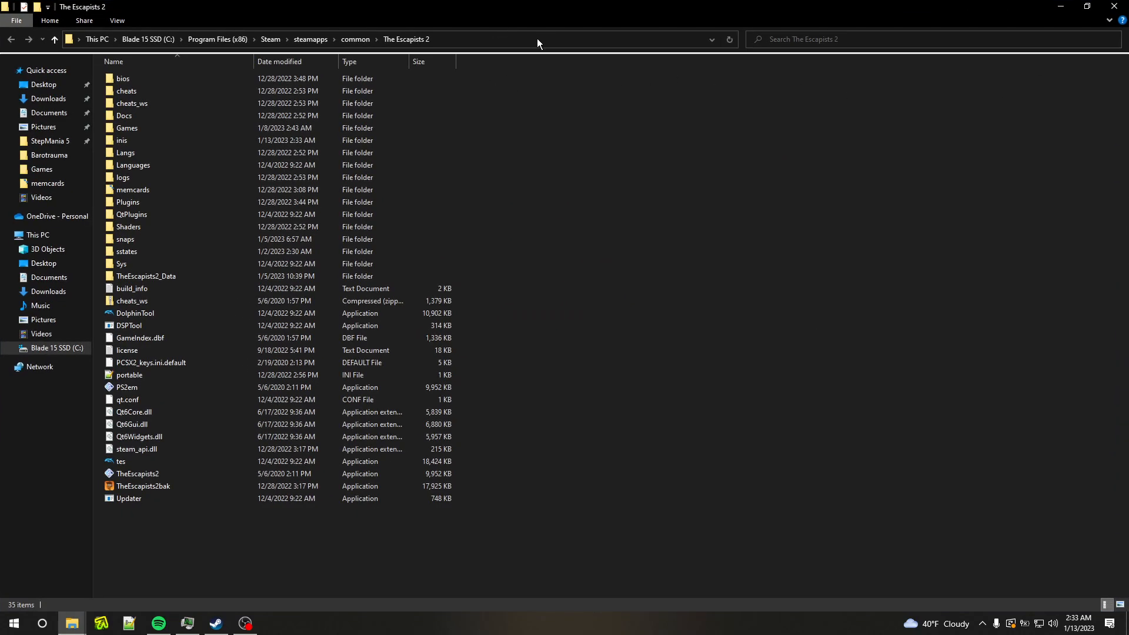
Step: Show the full path of The Escapists 2 folder and highlight the TheEscapists2 and TheEscapists2bak applications
click(537, 37)
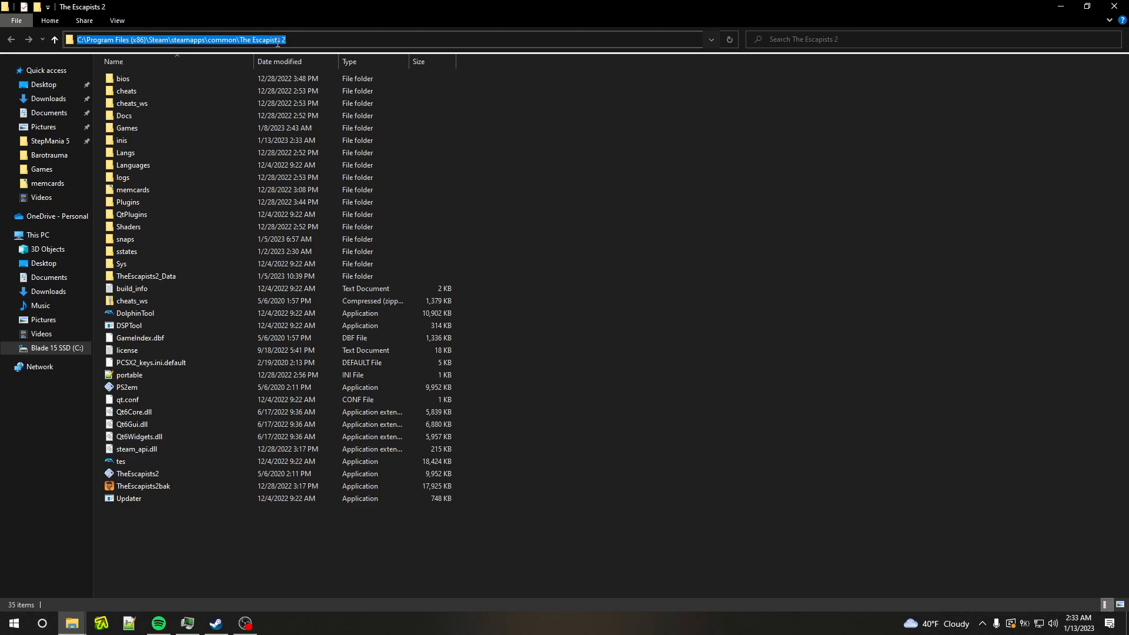
click(253, 548)
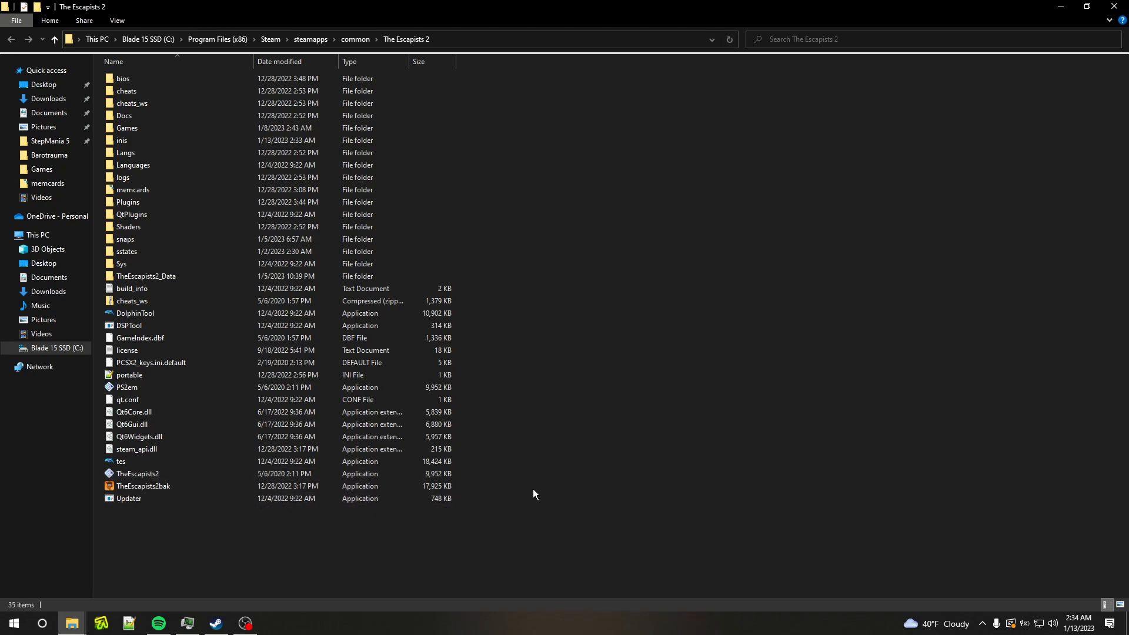
drag(530, 486, 103, 469)
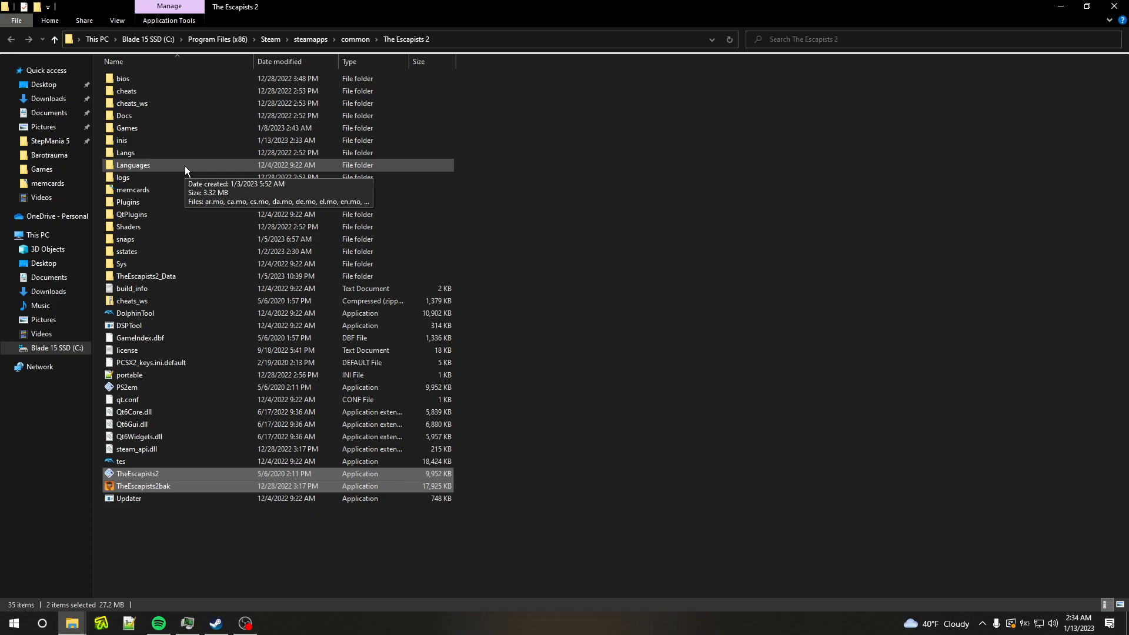
click(196, 557)
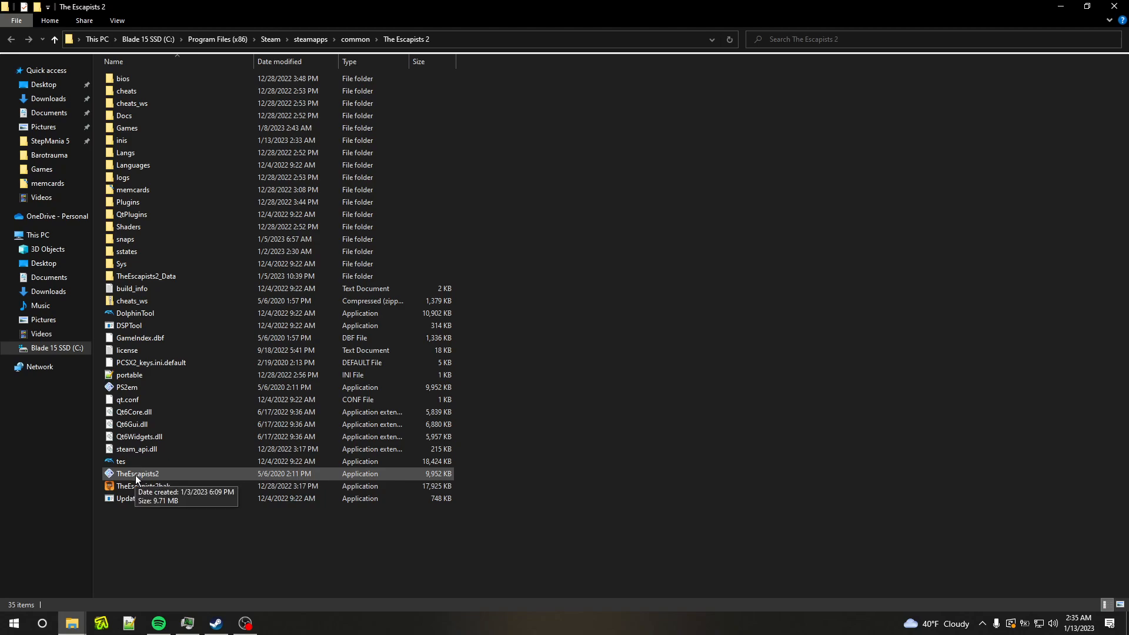
Step: Rename the PS2em application as PCXS2
click(141, 385)
right_click(142, 386)
click(169, 358)
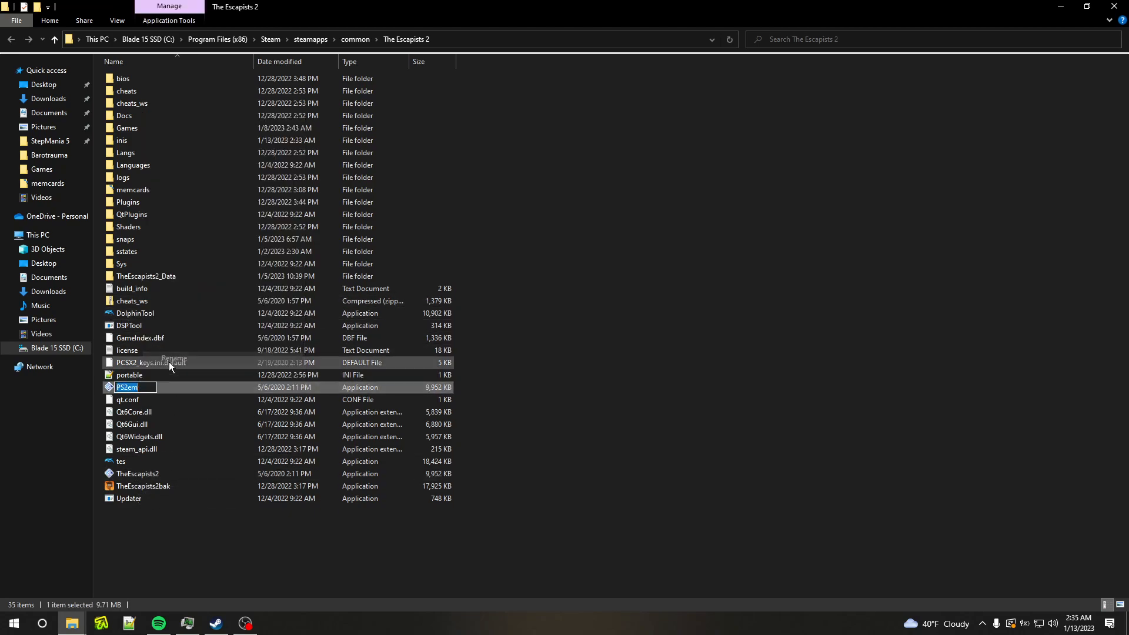
text(PCX)
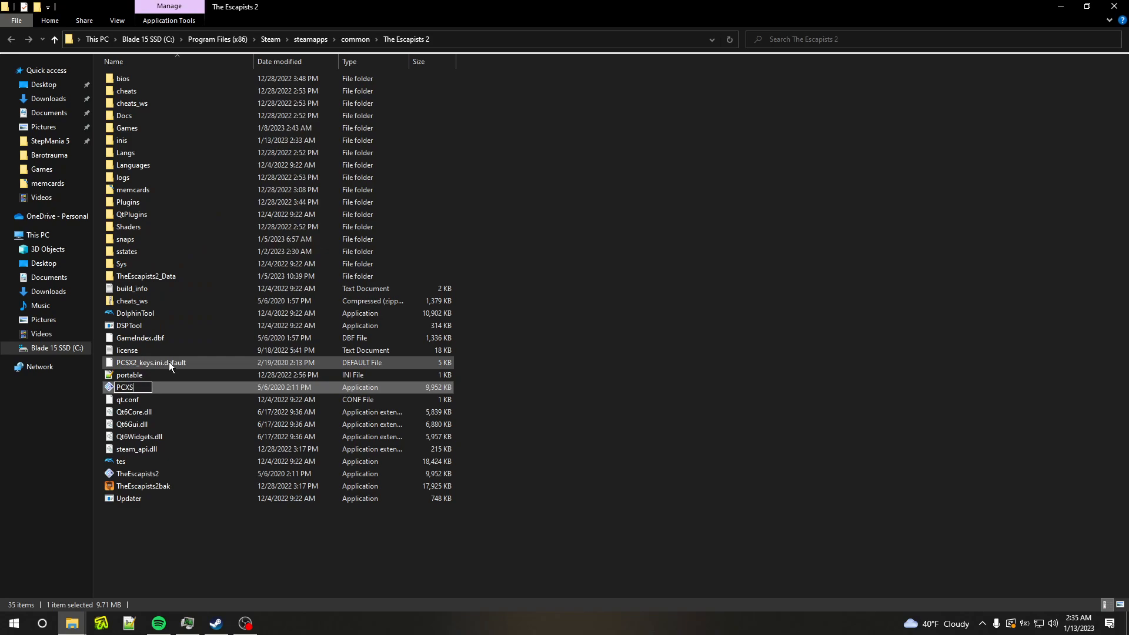
key(Return)
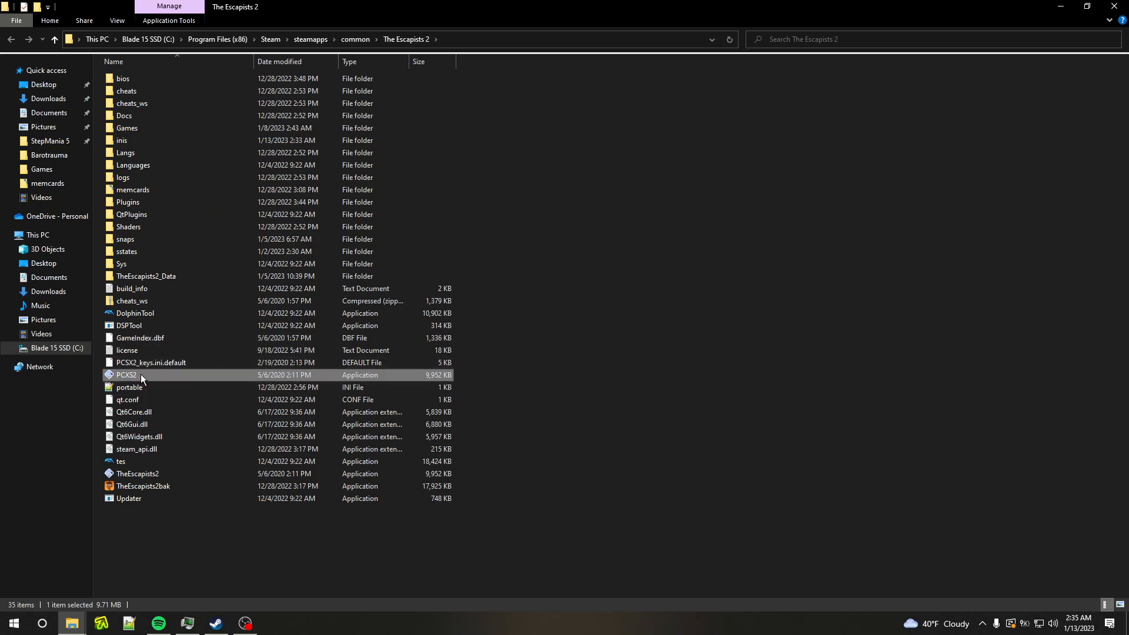
Step: Rename the TheEscapists2 application as TheEscapists2orig
click(155, 479)
right_click(156, 479)
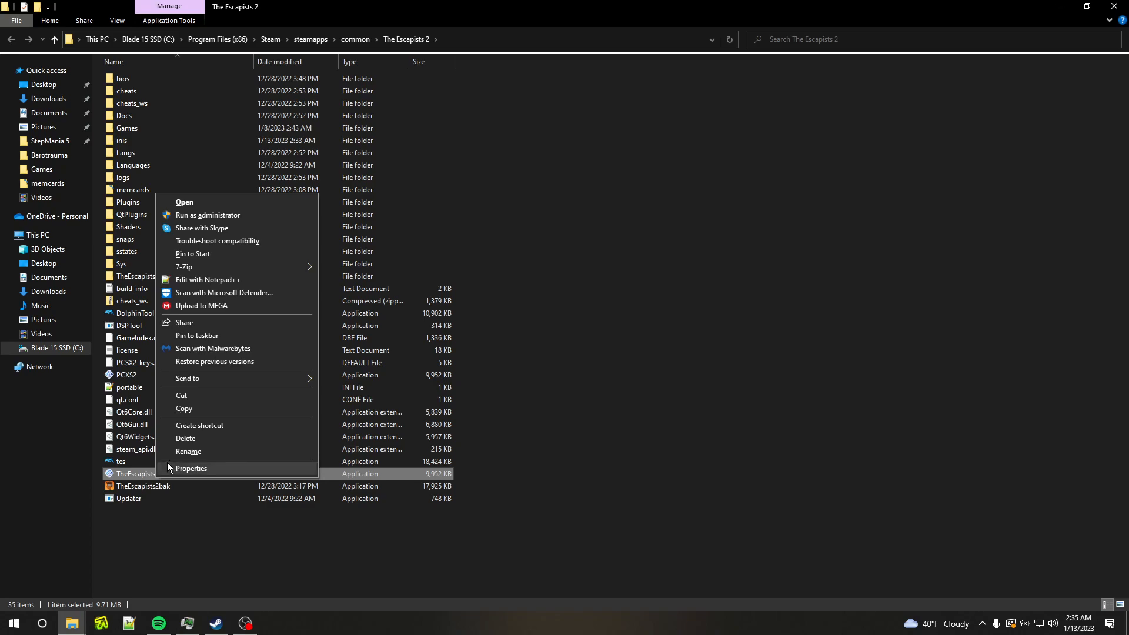
click(157, 484)
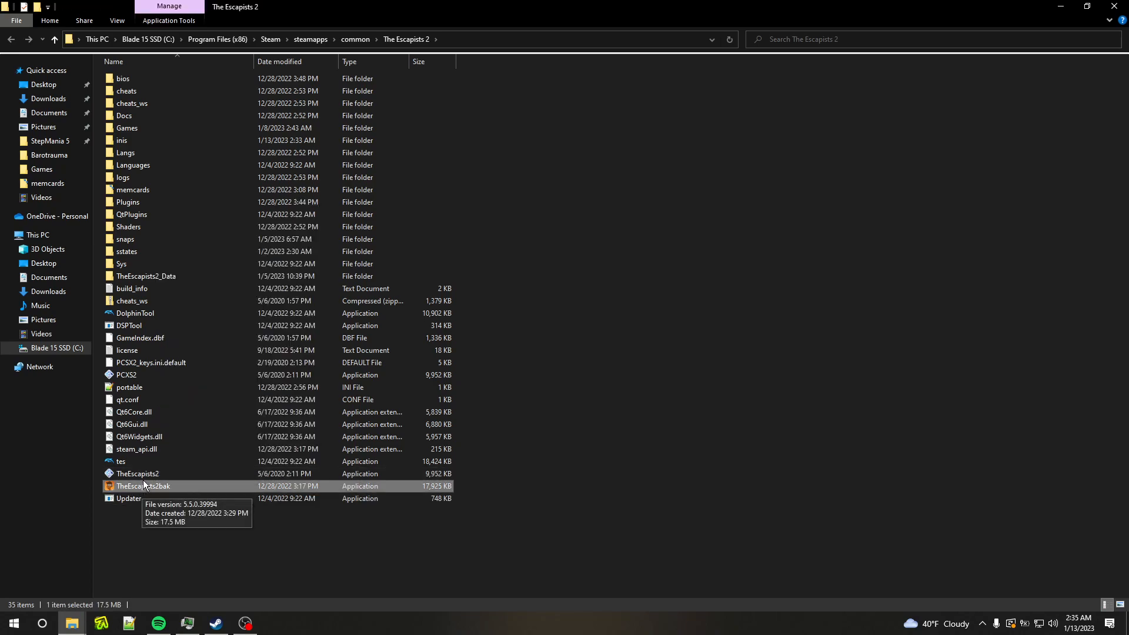
click(144, 478)
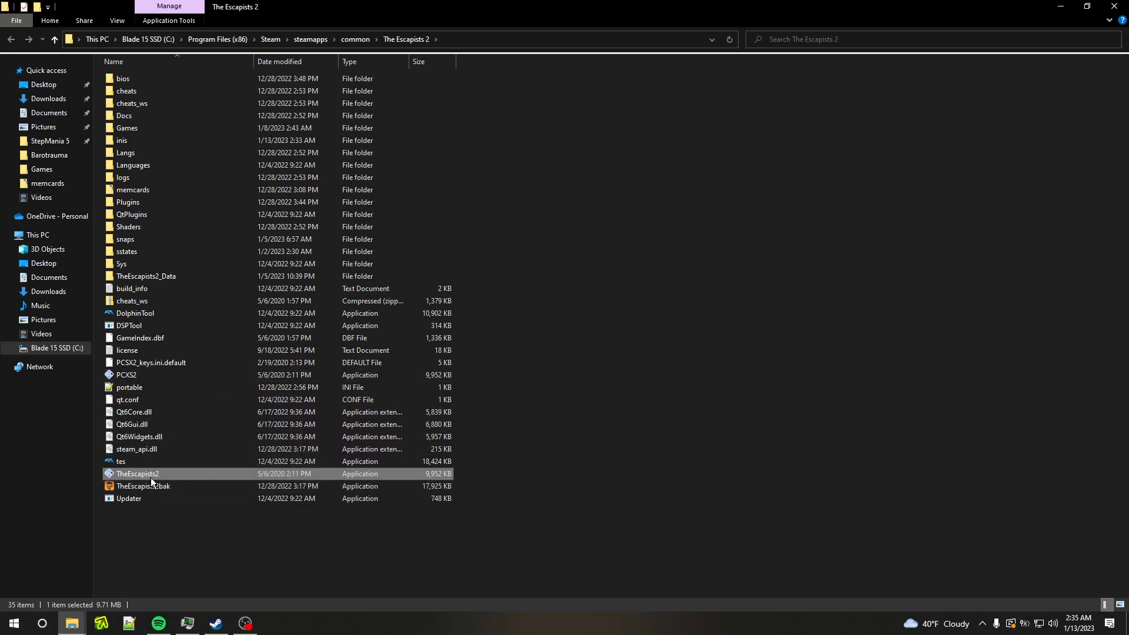
right_click(151, 478)
click(184, 451)
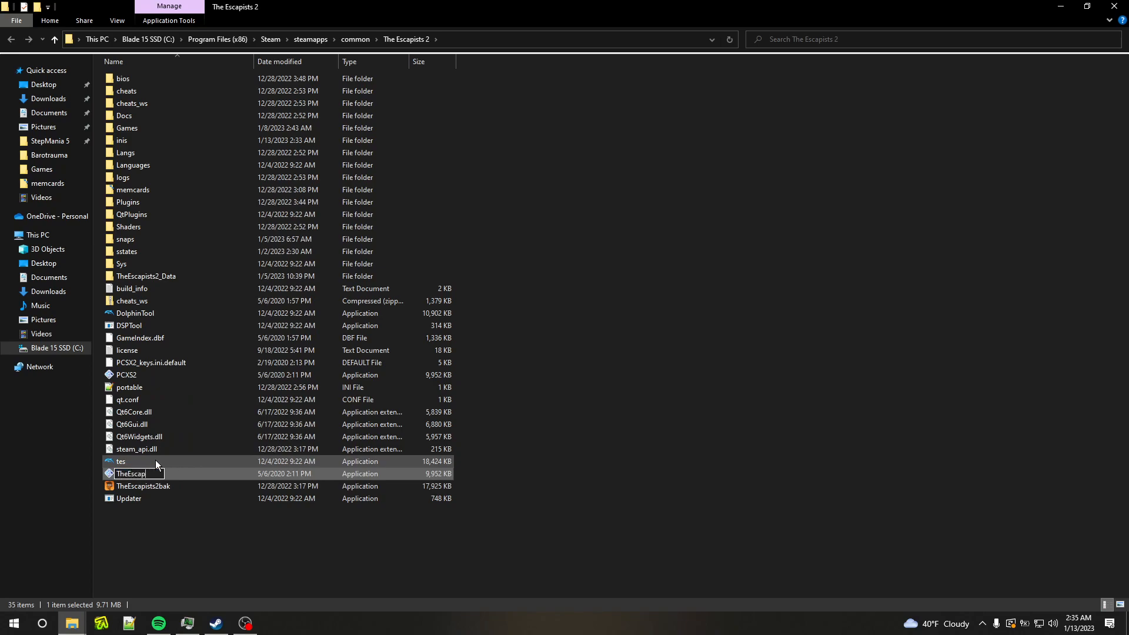
text(orig)
key(Return)
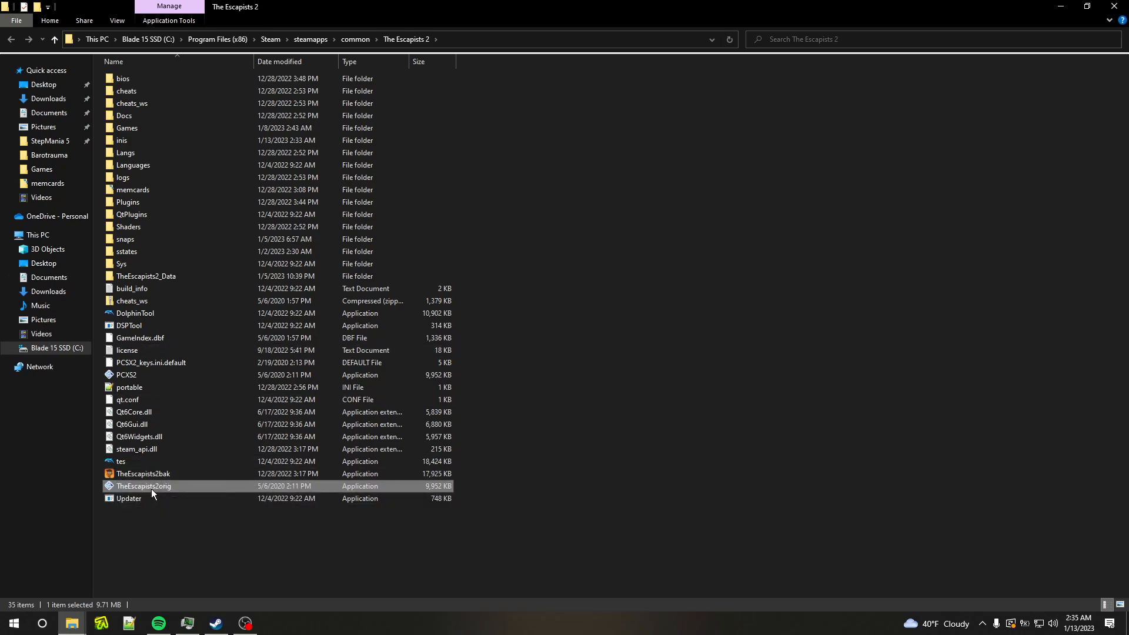
Step: Rename the PCXS2 application as TheEscapists2, and highlight TheEscapists2bak and the renamed application in turn
right_click(151, 374)
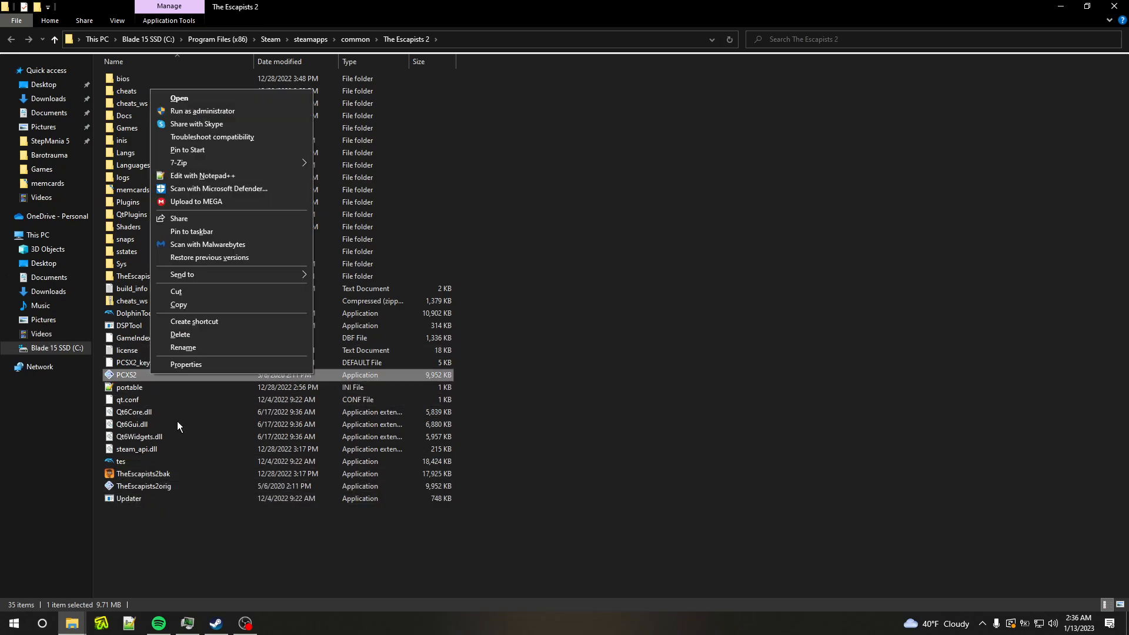
click(193, 350)
key(BackSpace)
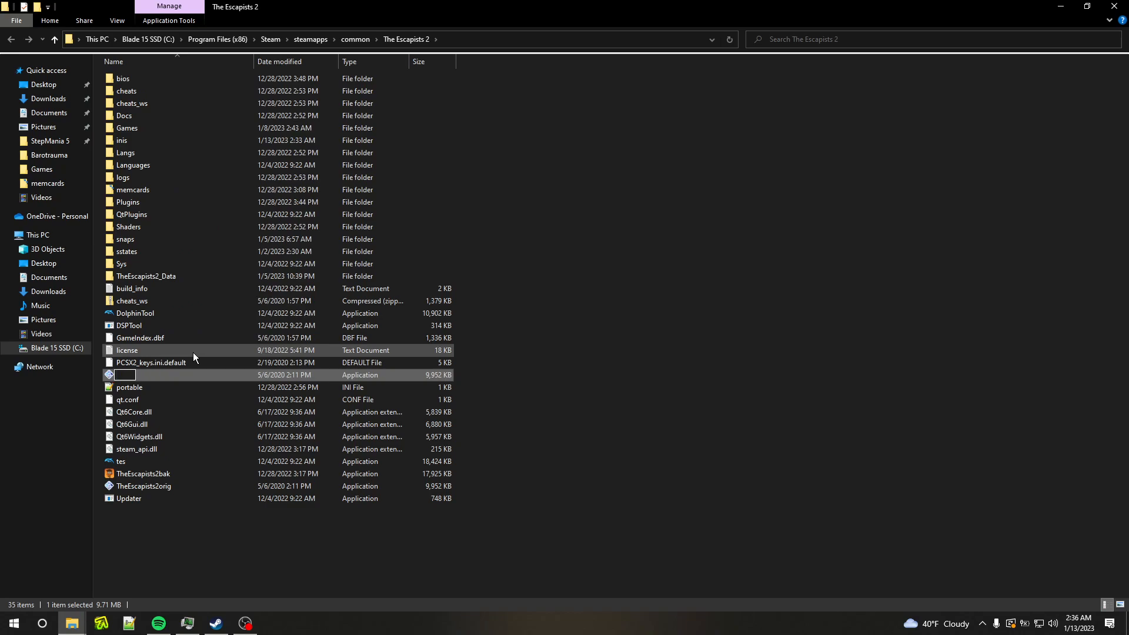
text(TheEscapists2)
key(Return)
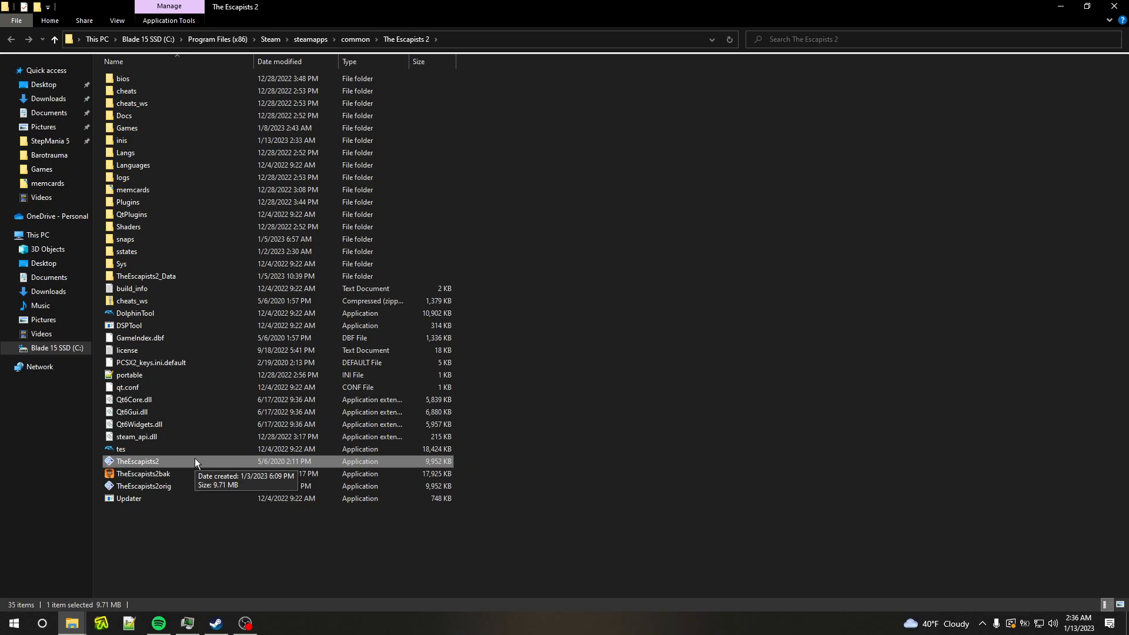
click(183, 474)
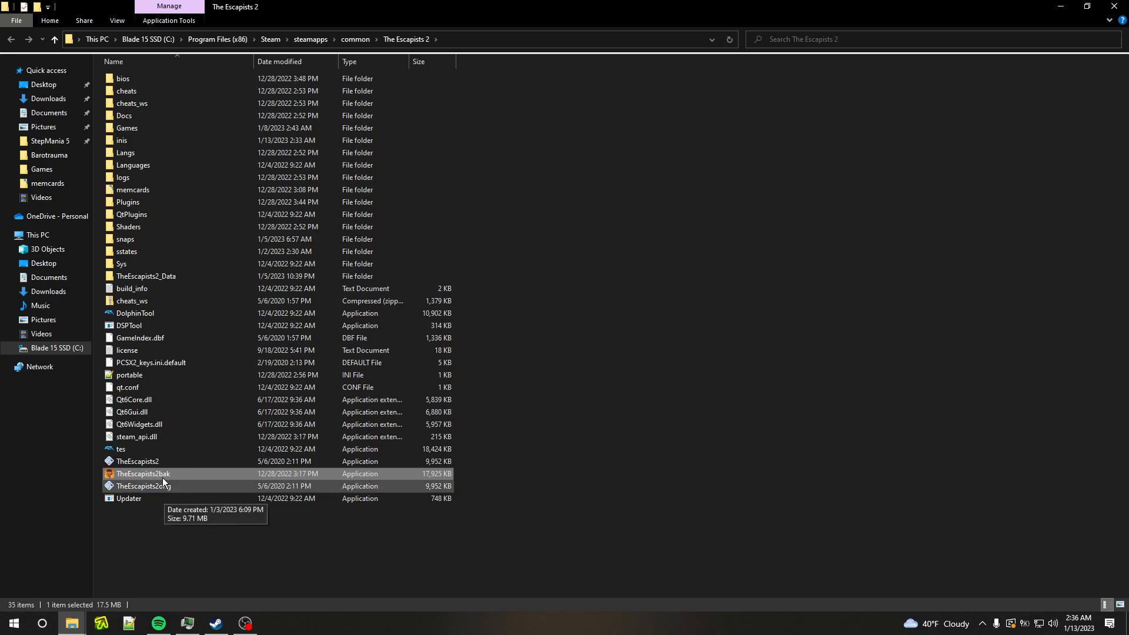
click(153, 462)
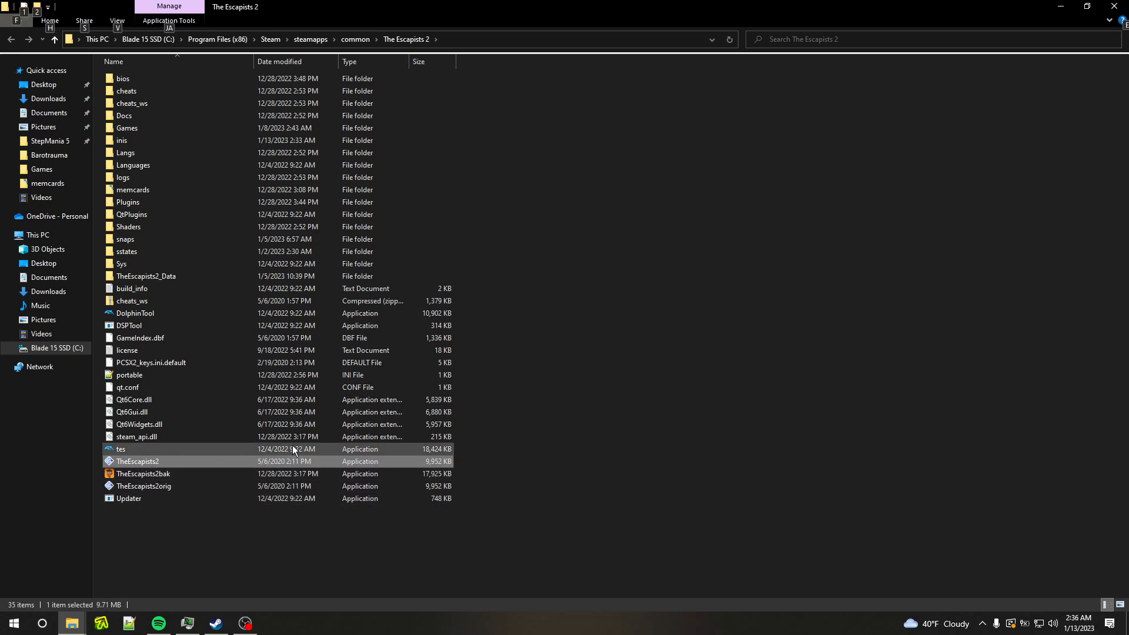
Step: Switch to Steam and copy the launch options text from the properties of The Escapists 2
key(alt+Tab)
click(524, 241)
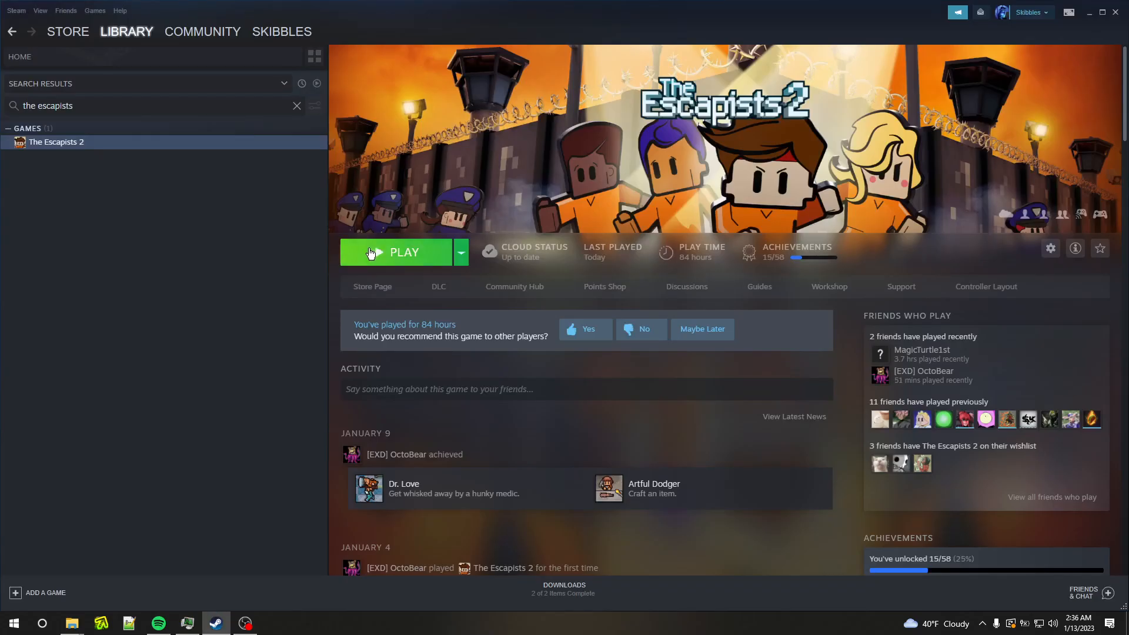
right_click(196, 146)
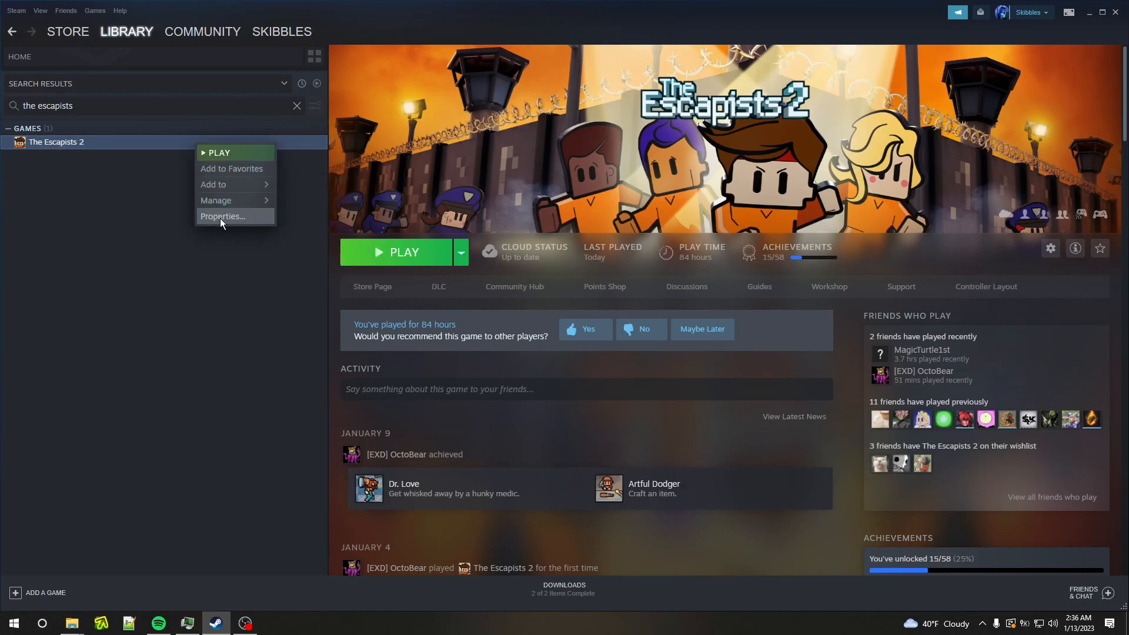
click(220, 216)
triple_click(556, 459)
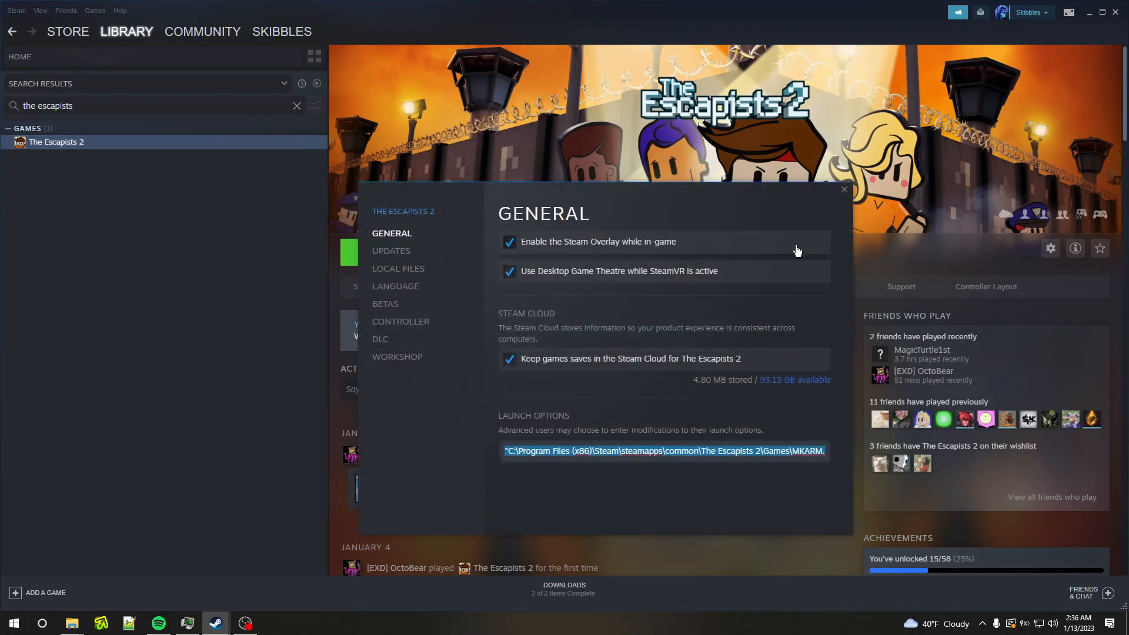
click(845, 191)
Step: Clear the launch options of The Escapists 2 and launch the game with the Play The Escapists 2 option
right_click(179, 147)
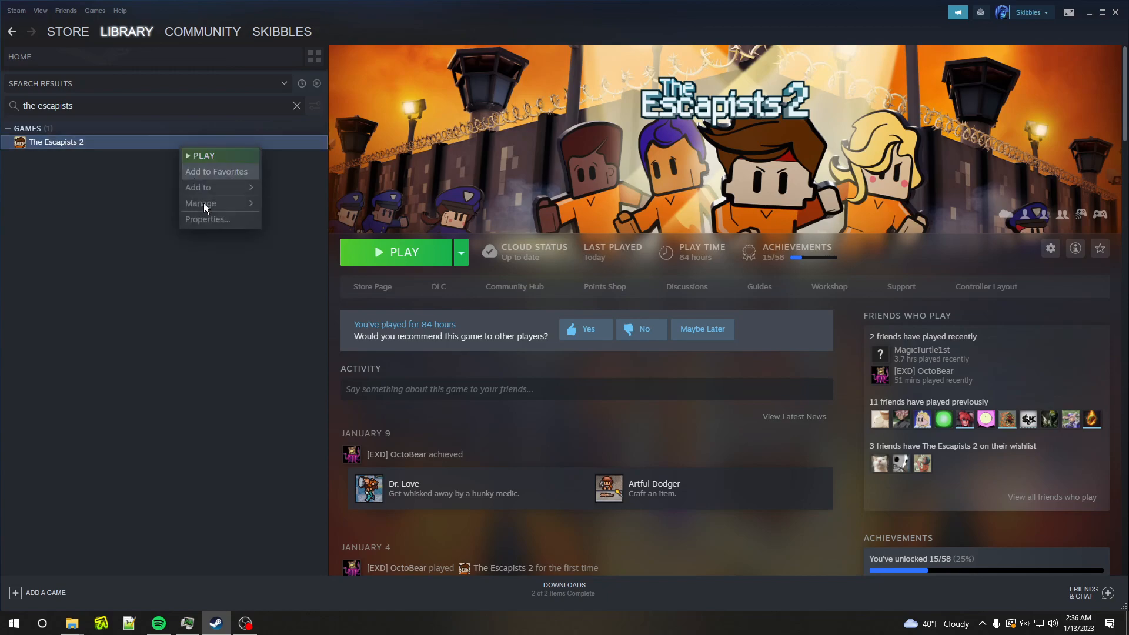
click(214, 219)
triple_click(569, 459)
key(BackSpace)
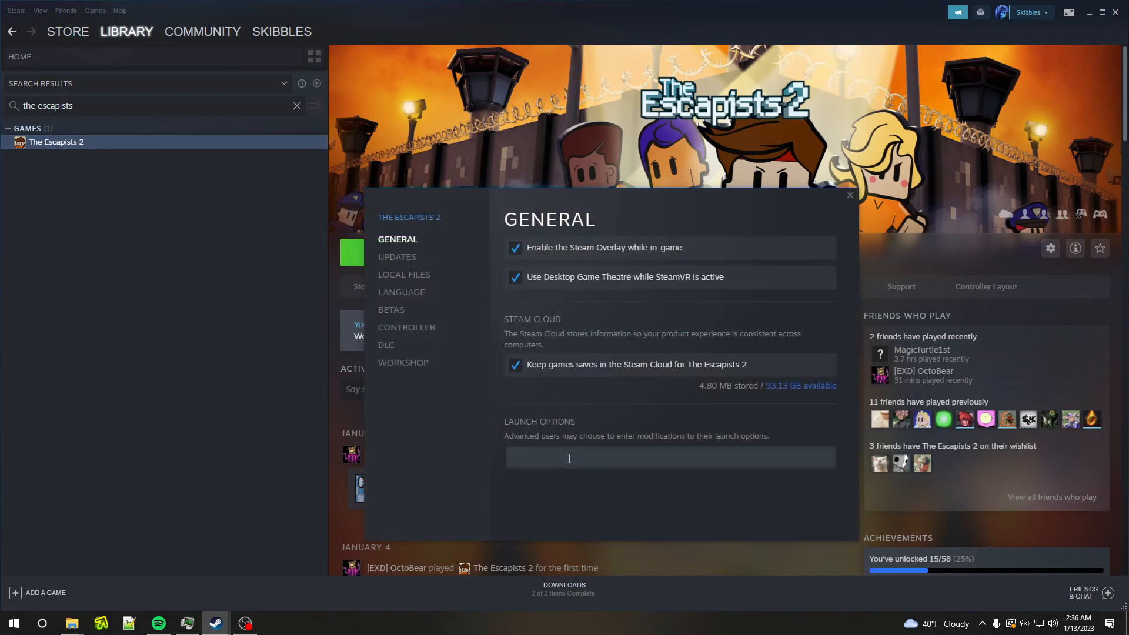
click(848, 192)
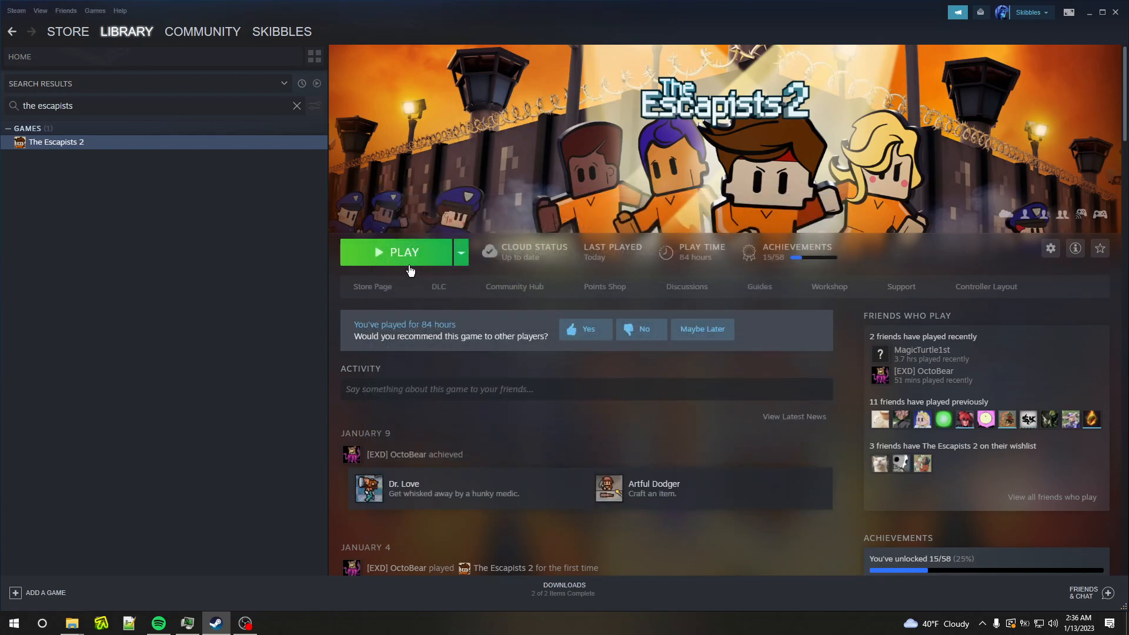
click(411, 262)
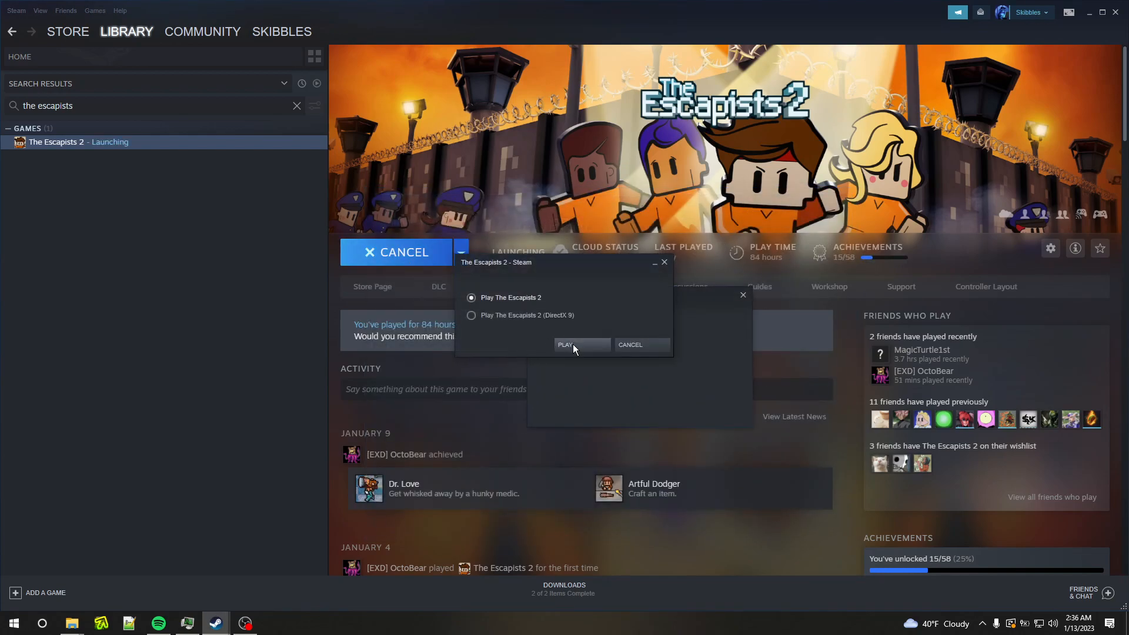
click(573, 345)
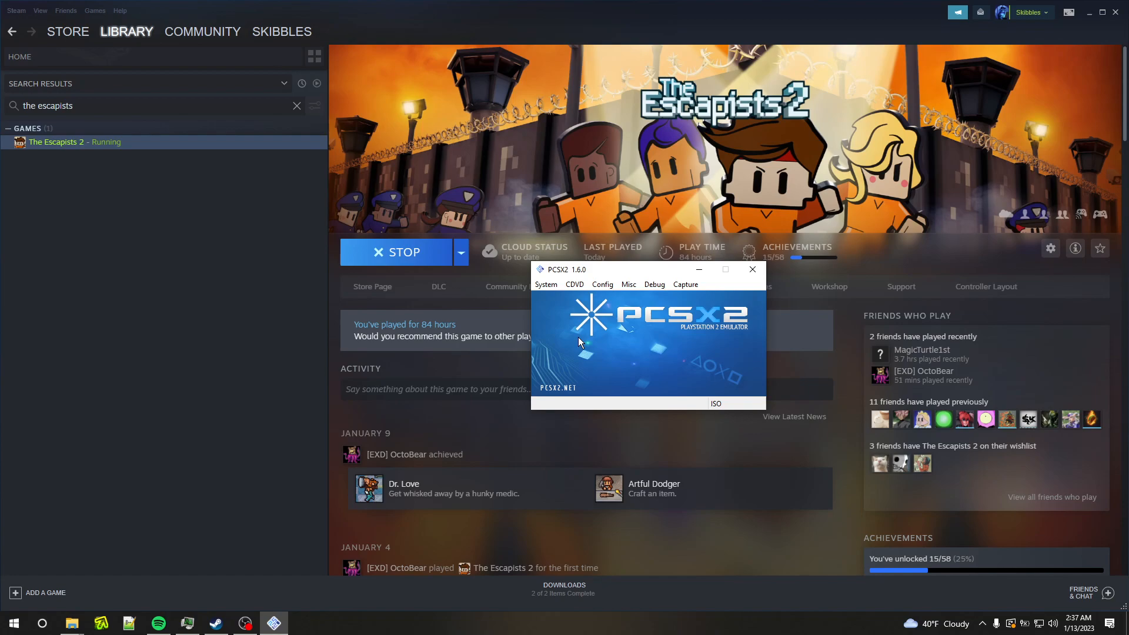
Step: Select FF.iso as the disc image in PCSX2
click(546, 284)
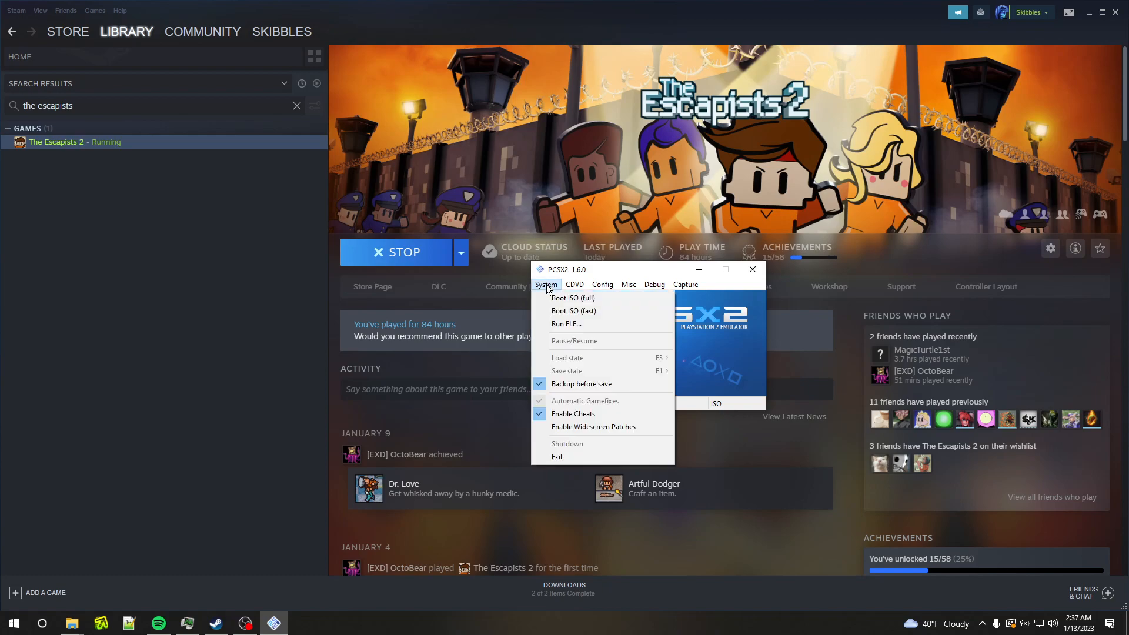
mouse_move(570, 286)
mouse_move(595, 299)
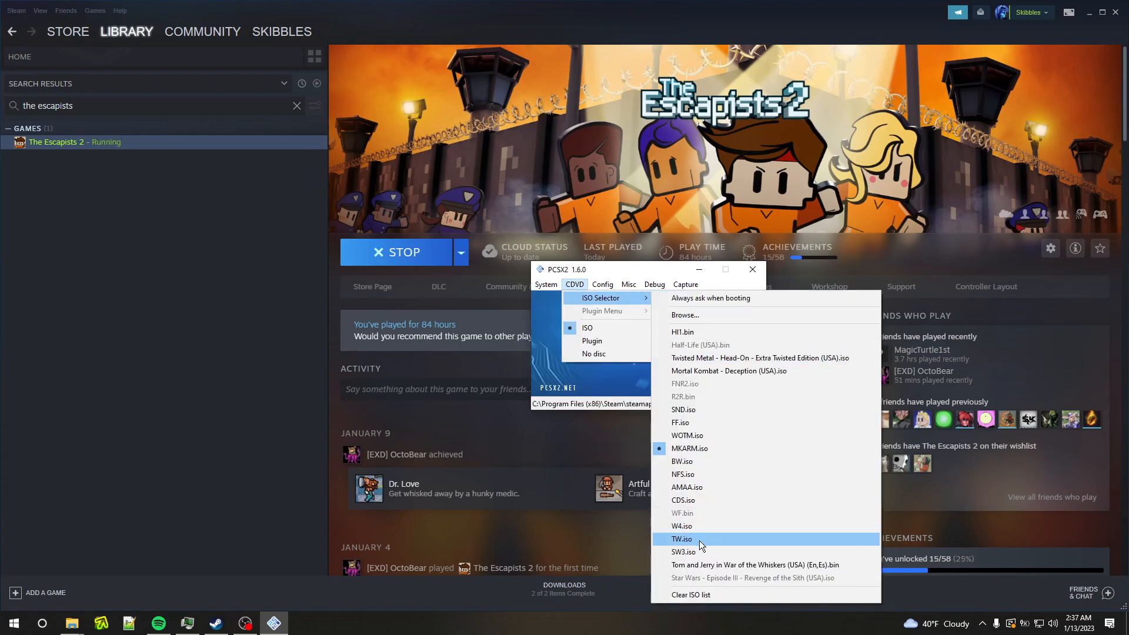
click(711, 429)
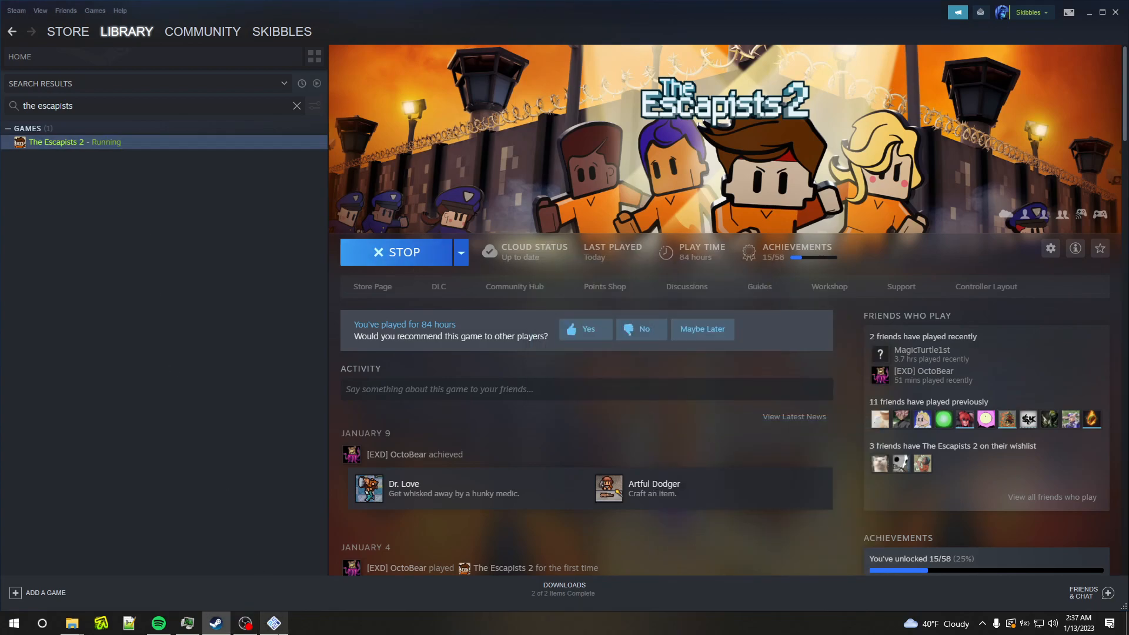
Step: Bring PCSX2 back to the front, select WOTM.iso as the disc image and fast-boot it
click(267, 623)
click(577, 287)
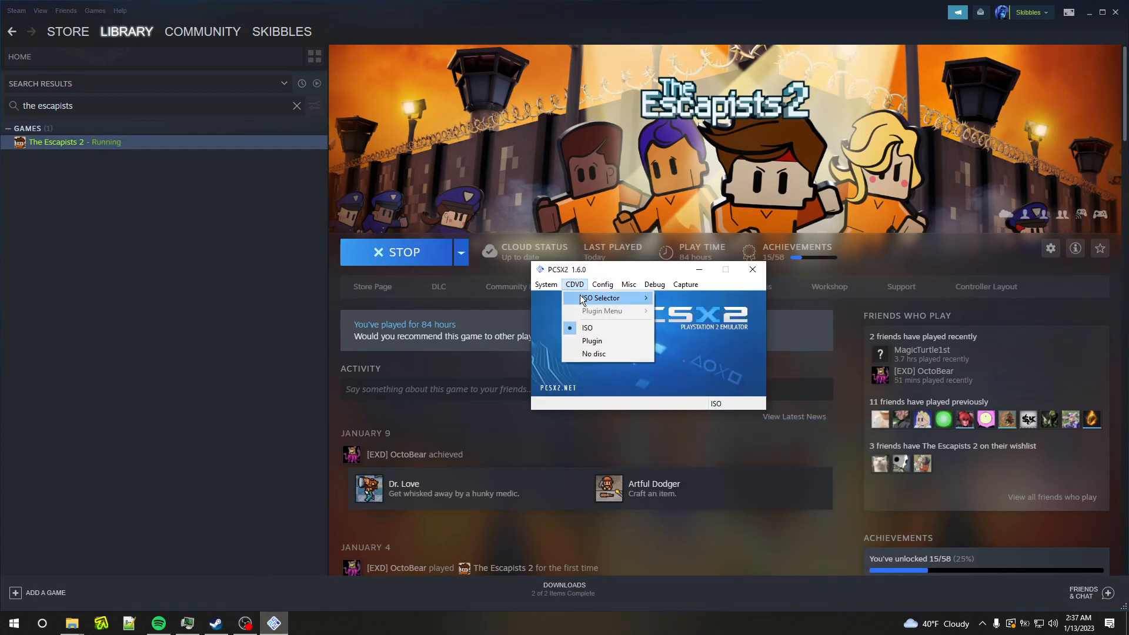
mouse_move(606, 298)
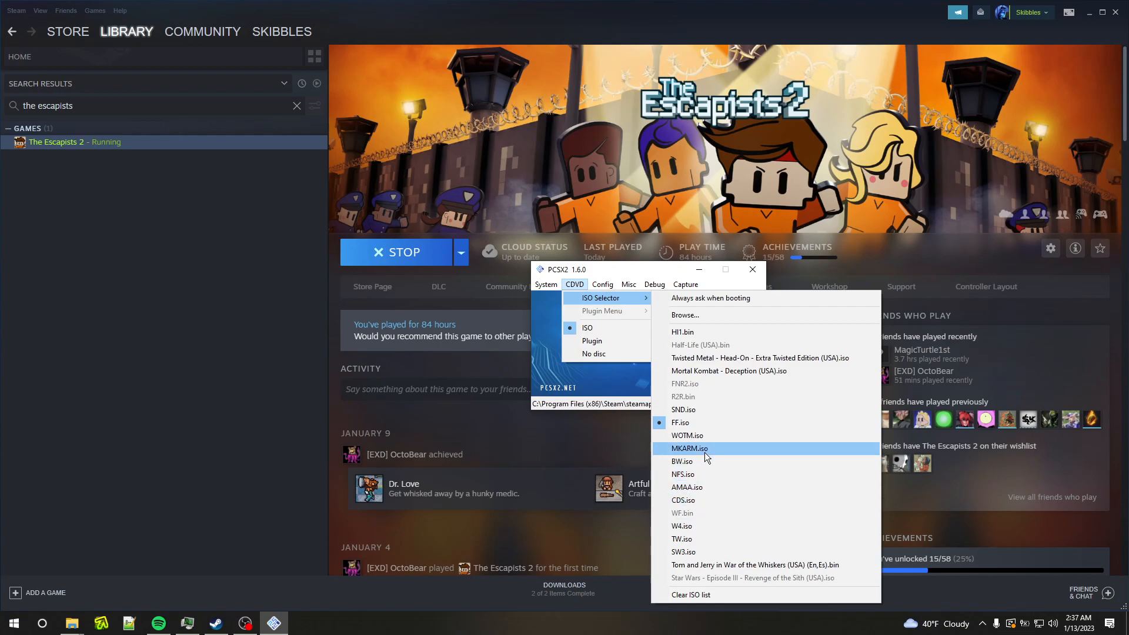
click(703, 436)
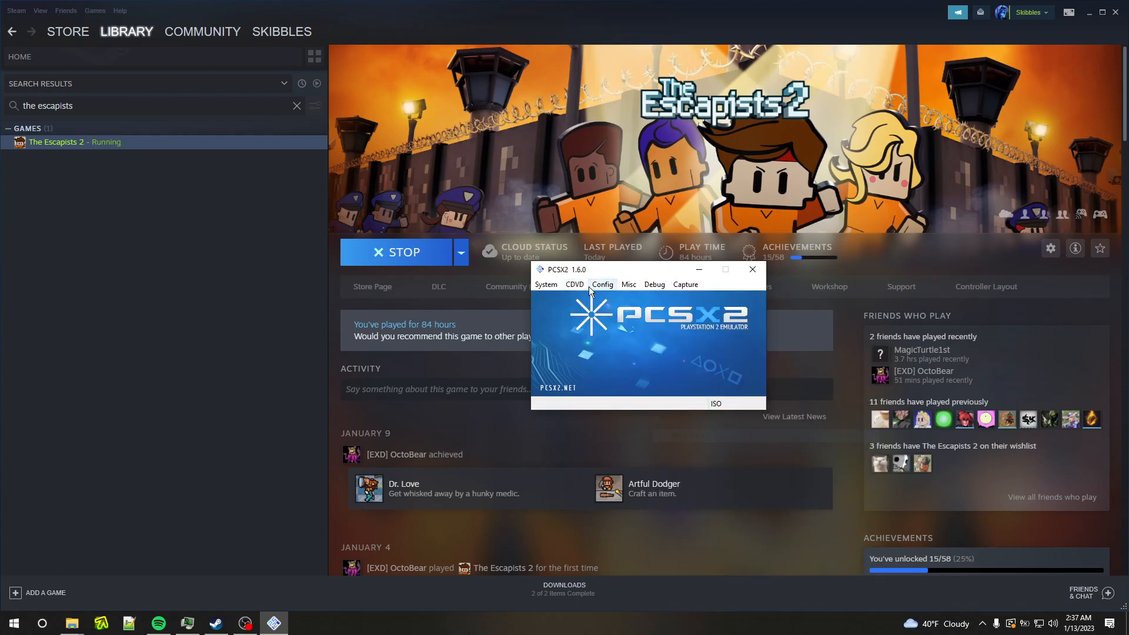
click(546, 285)
click(554, 316)
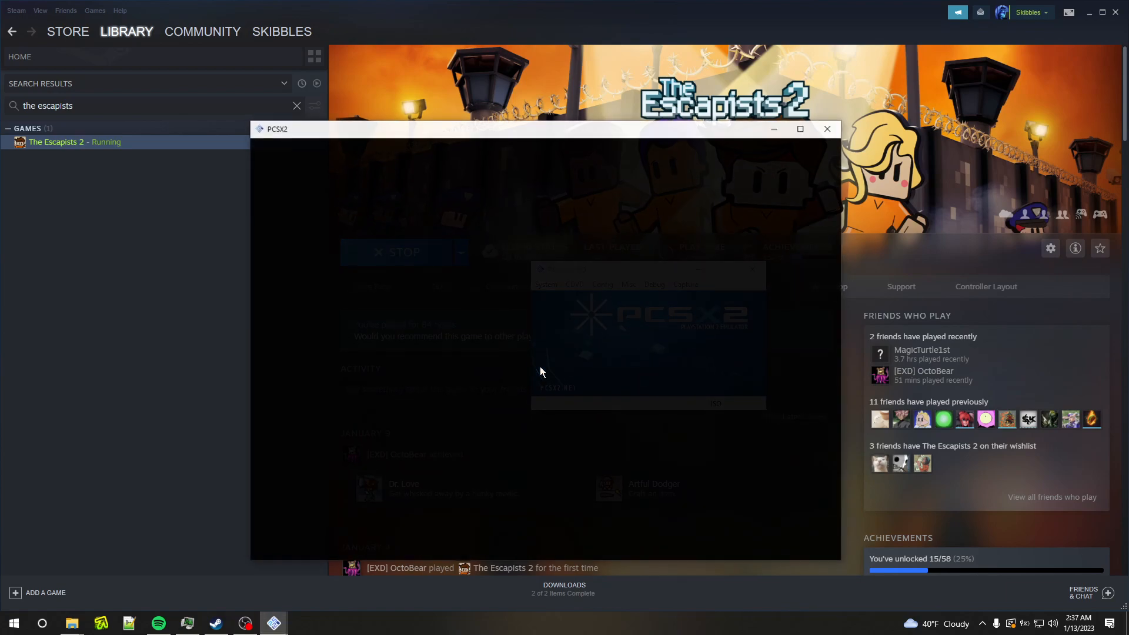
Step: Move the emulated game window and the PCSX2 main window apart so they sit side by side
drag(452, 130, 316, 134)
drag(668, 270, 832, 288)
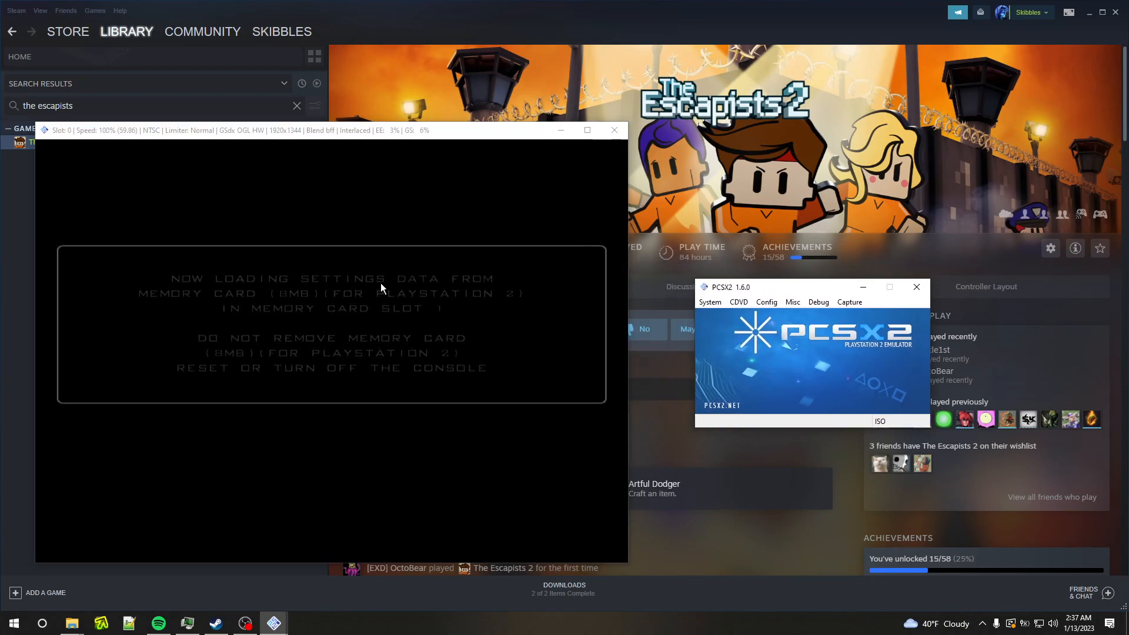
drag(106, 133, 98, 96)
mouse_move(798, 289)
mouse_down()
mouse_move(695, 293)
mouse_move(814, 300)
mouse_up()
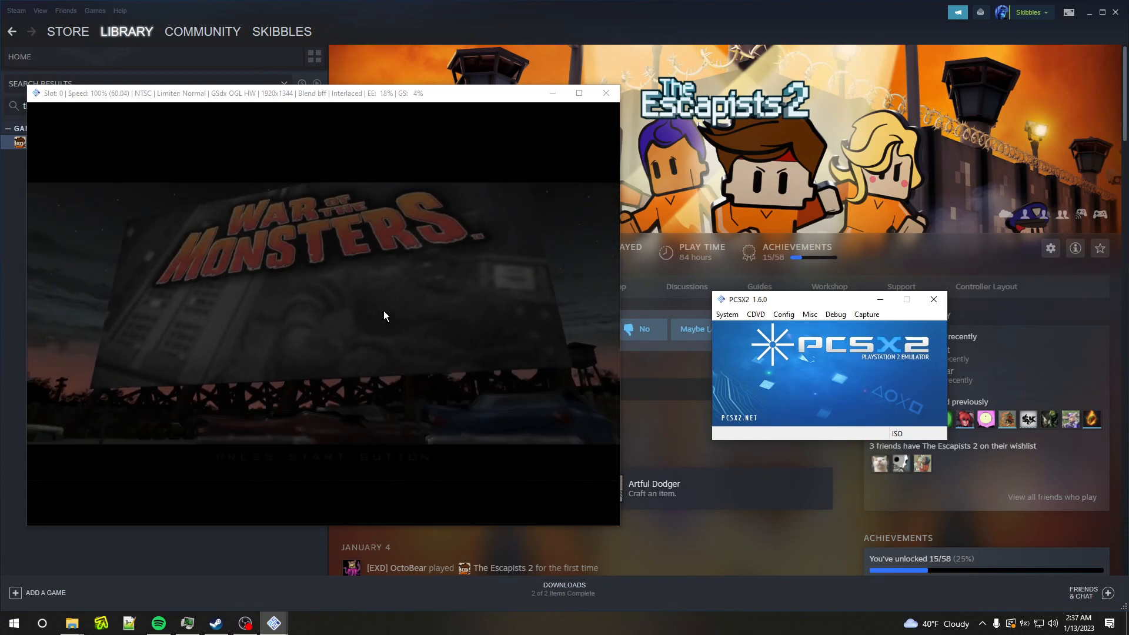
Step: Open the main menu of War of the Monsters, try its navigation, and close both the game window and PCSX2
key(Return)
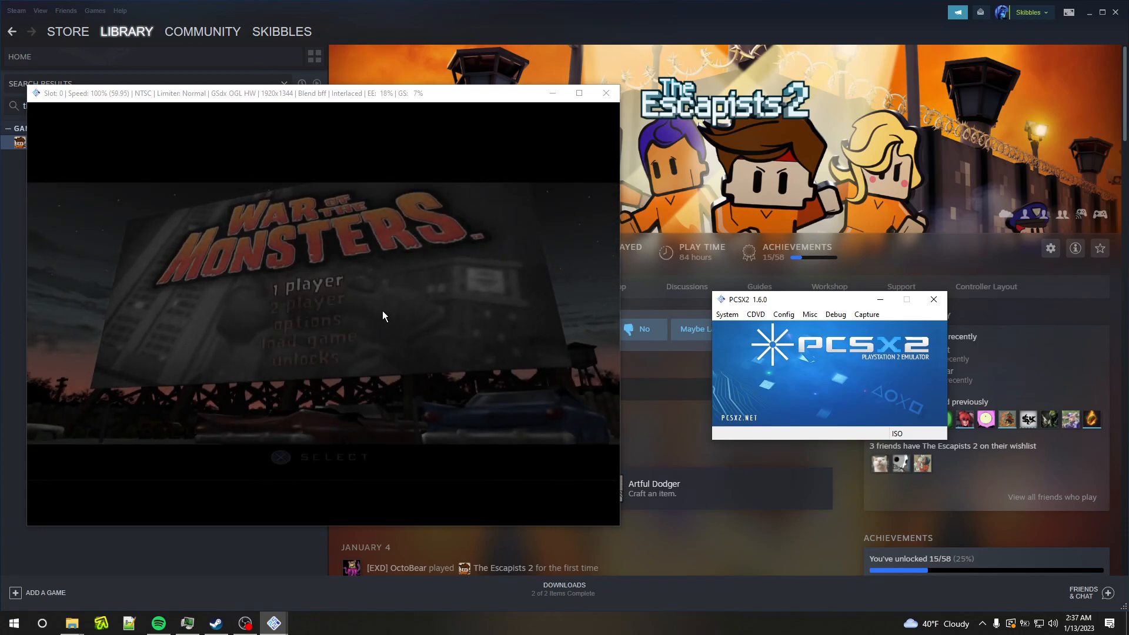
key(Down)
key(Up)
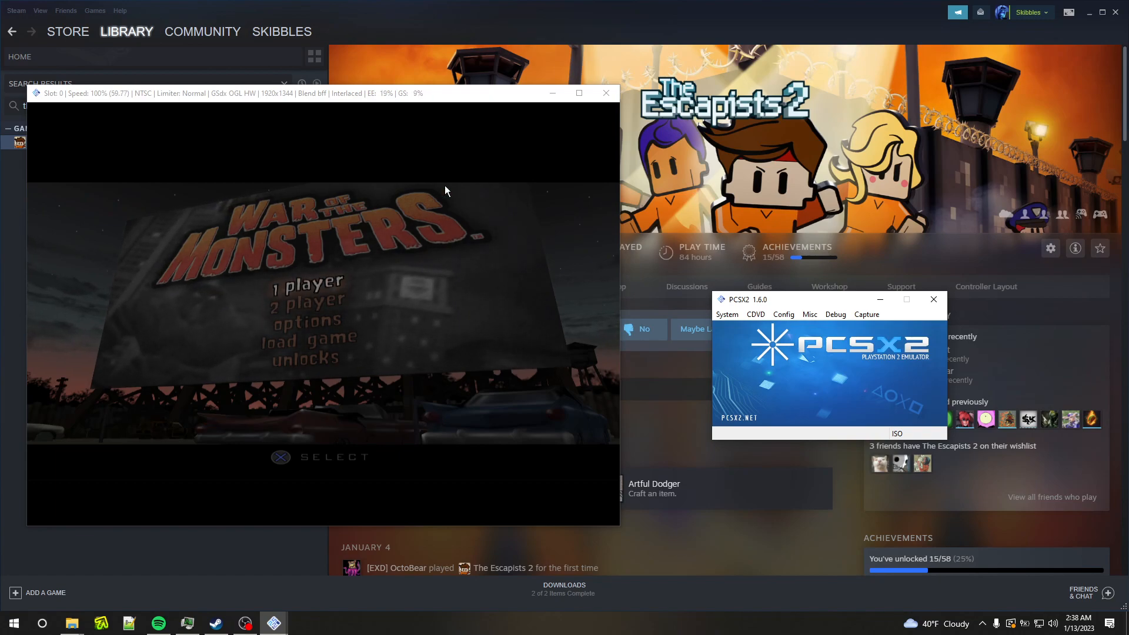
click(606, 94)
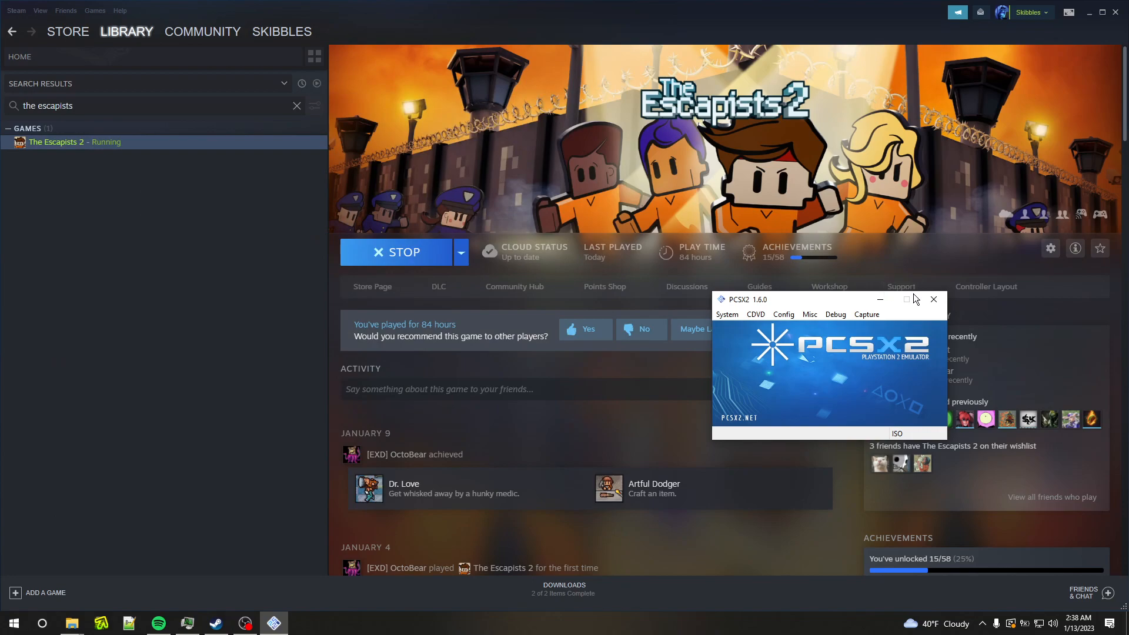
click(934, 299)
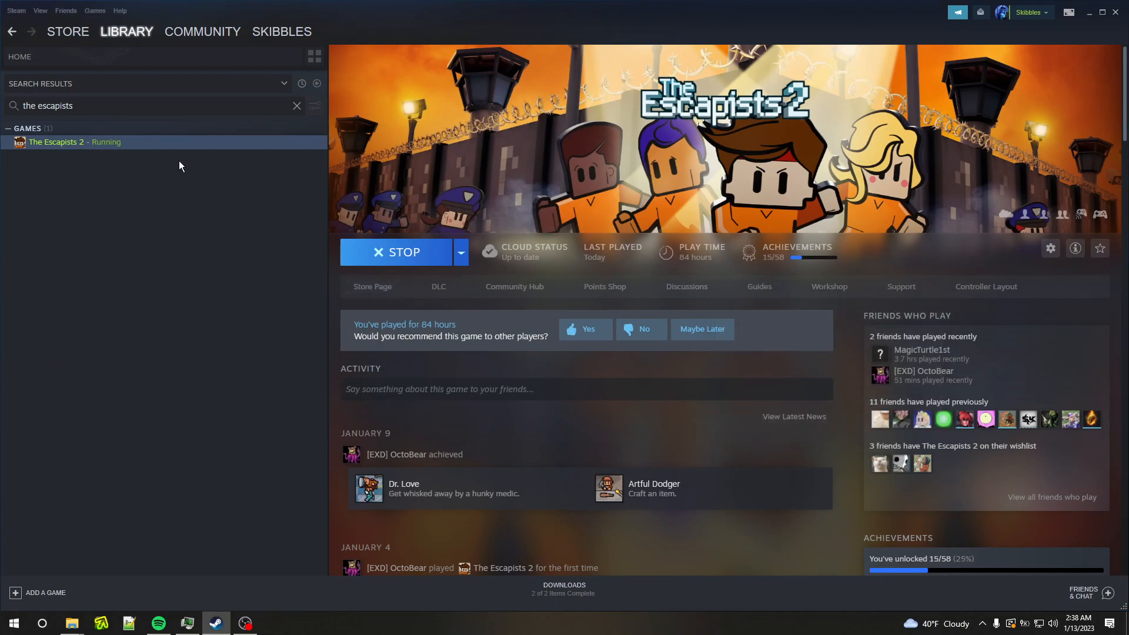
Step: Paste "C:\Program Files (x86)\Steam\steamapps\common\The Escapists 2\Games\MKARM.iso" --nogui, including the opening quotation mark, into the launch options of The Escapists 2
right_click(170, 146)
click(203, 224)
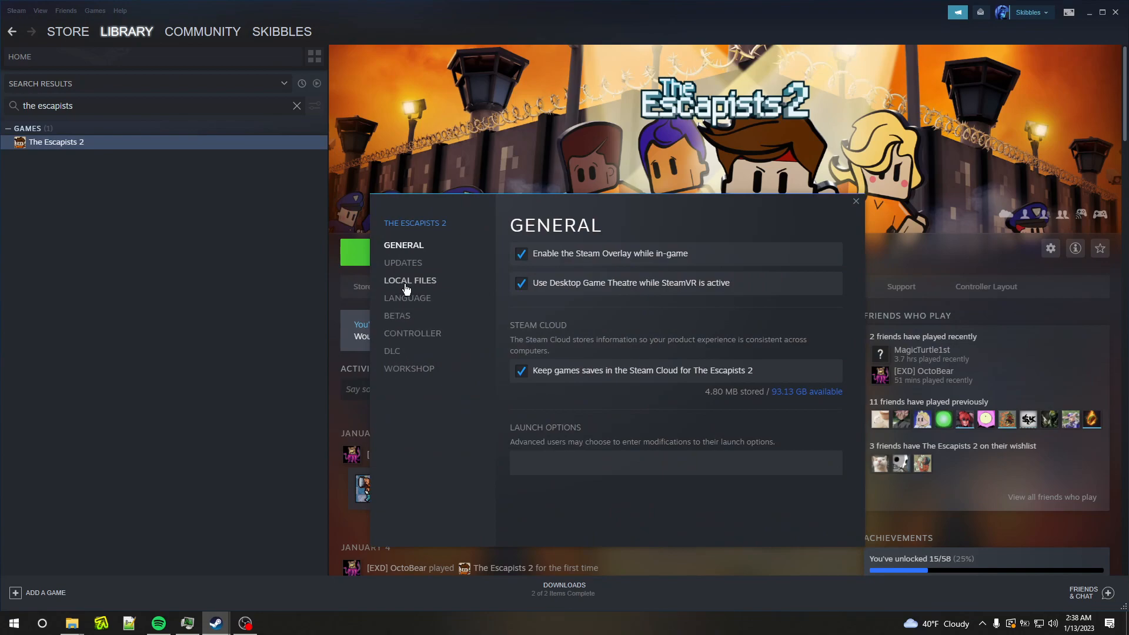
click(558, 466)
key(ctrl+v)
drag(543, 457, 513, 460)
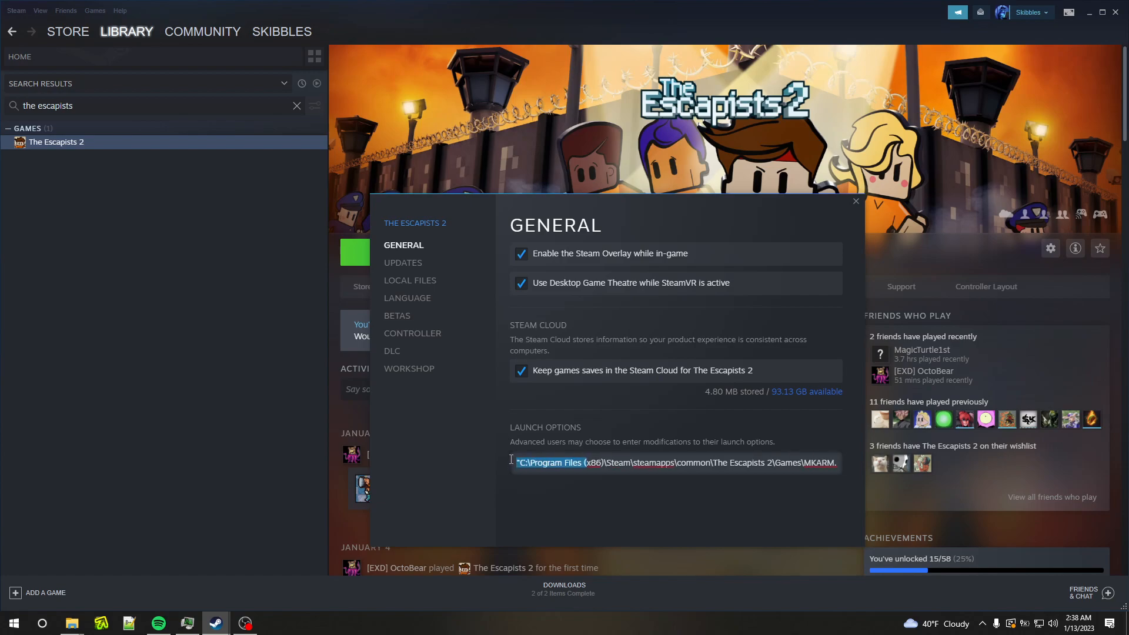
click(518, 464)
text(")
Step: Highlight the disc image path in the launch options and locate the matching MKARM file in The Escapists 2's Games folder
drag(520, 466, 804, 470)
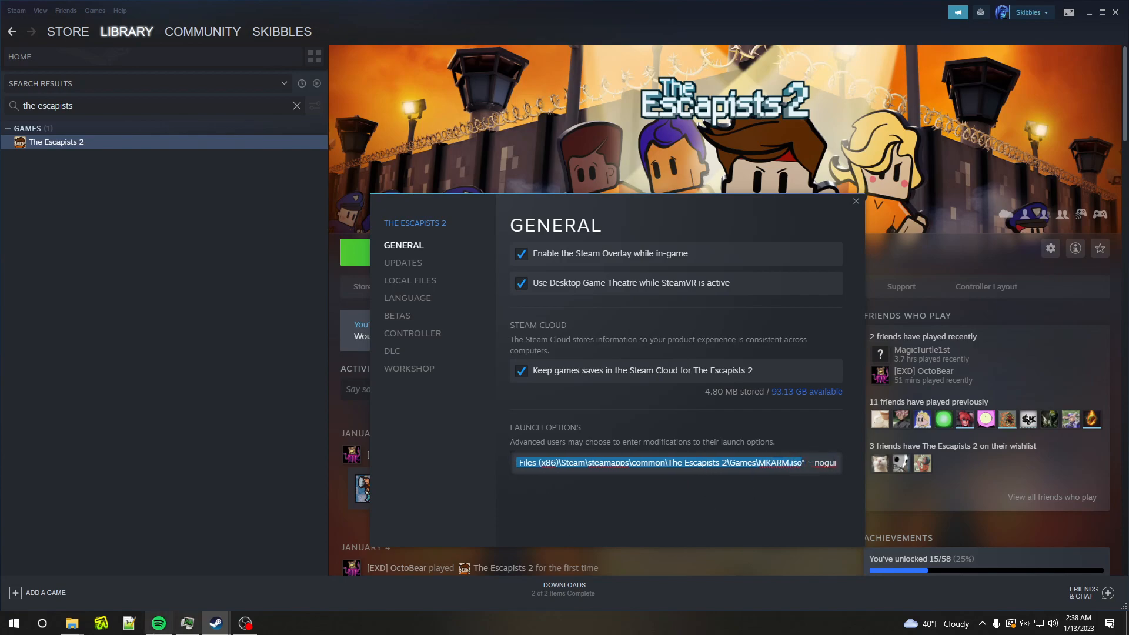
mouse_move(71, 622)
click(153, 569)
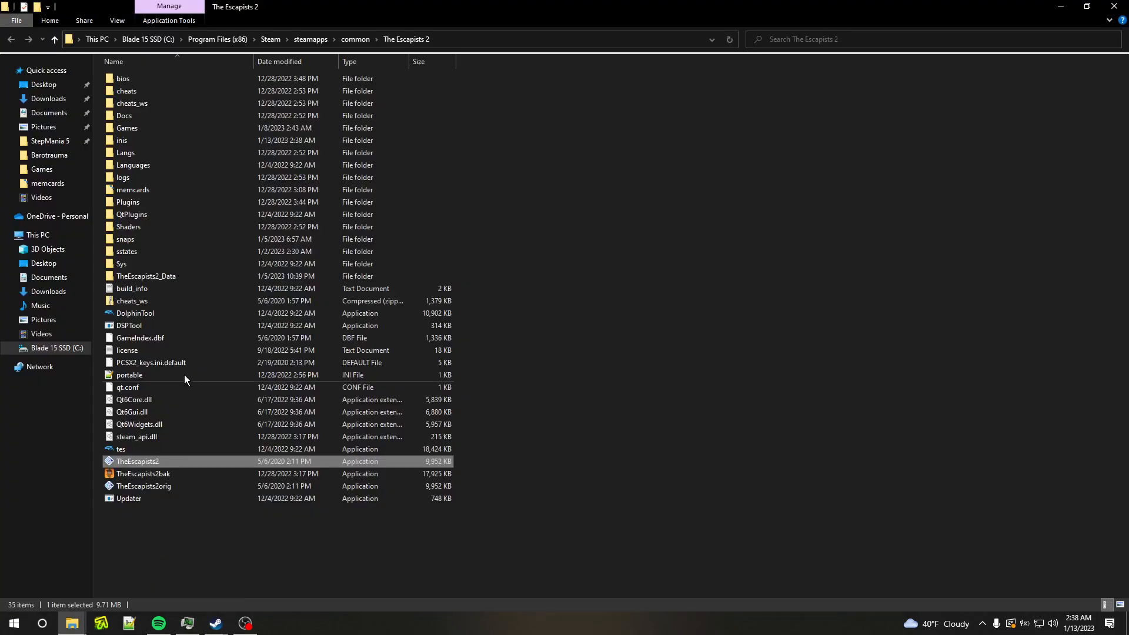
click(150, 126)
double_click(150, 128)
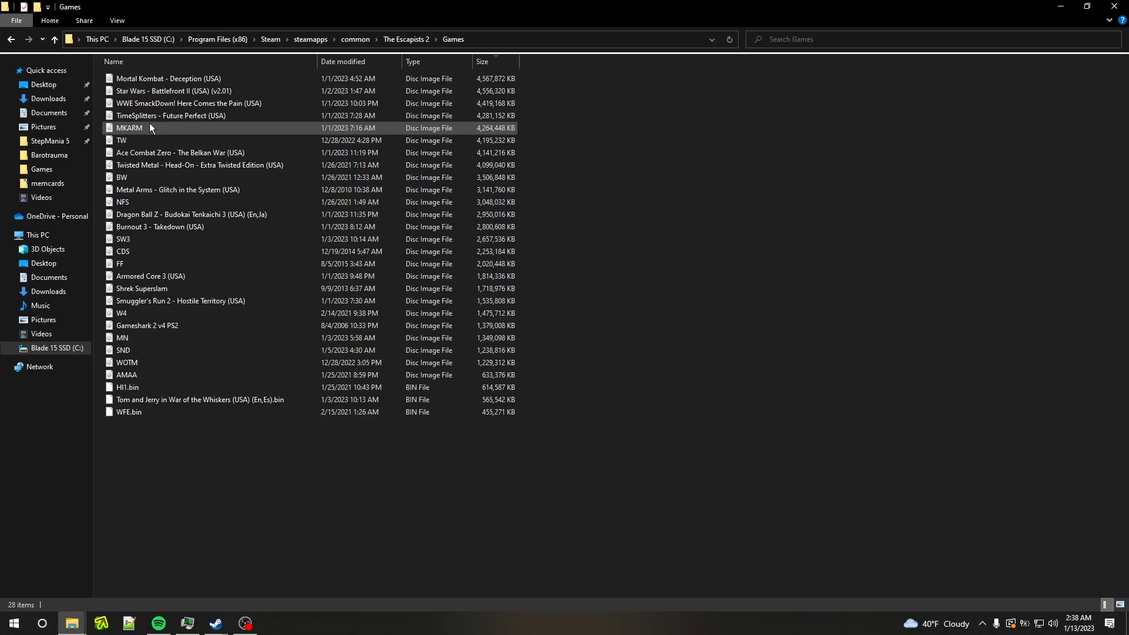
click(169, 128)
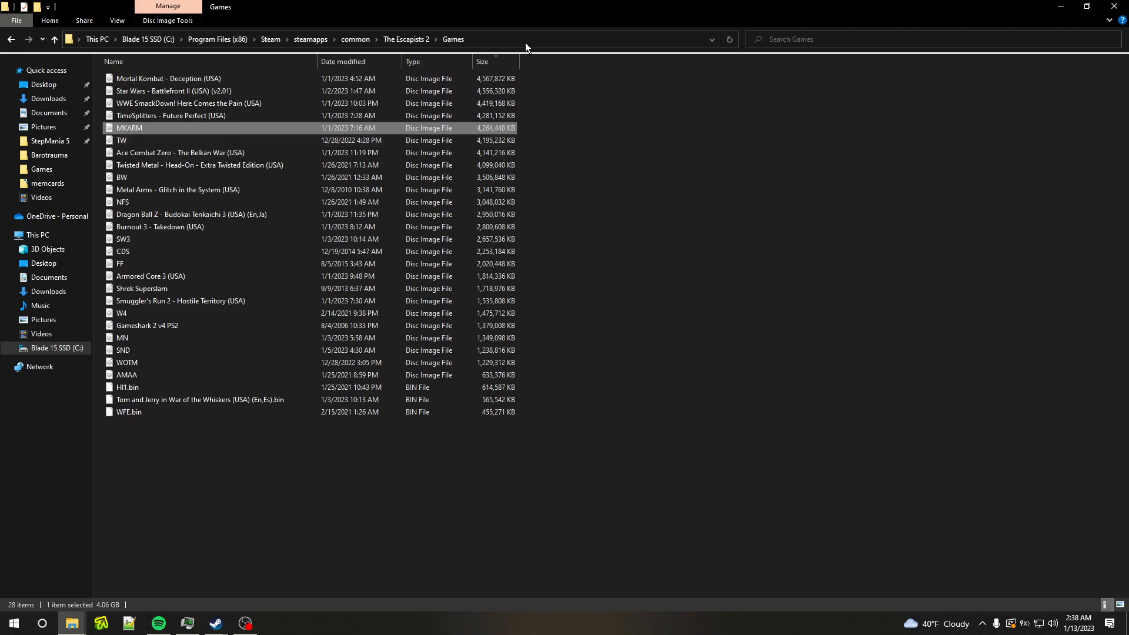
click(396, 38)
Step: Review the end of the MKARM.iso path before --nogui in the launch options, close the properties and switch to Steam
key(alt+Tab)
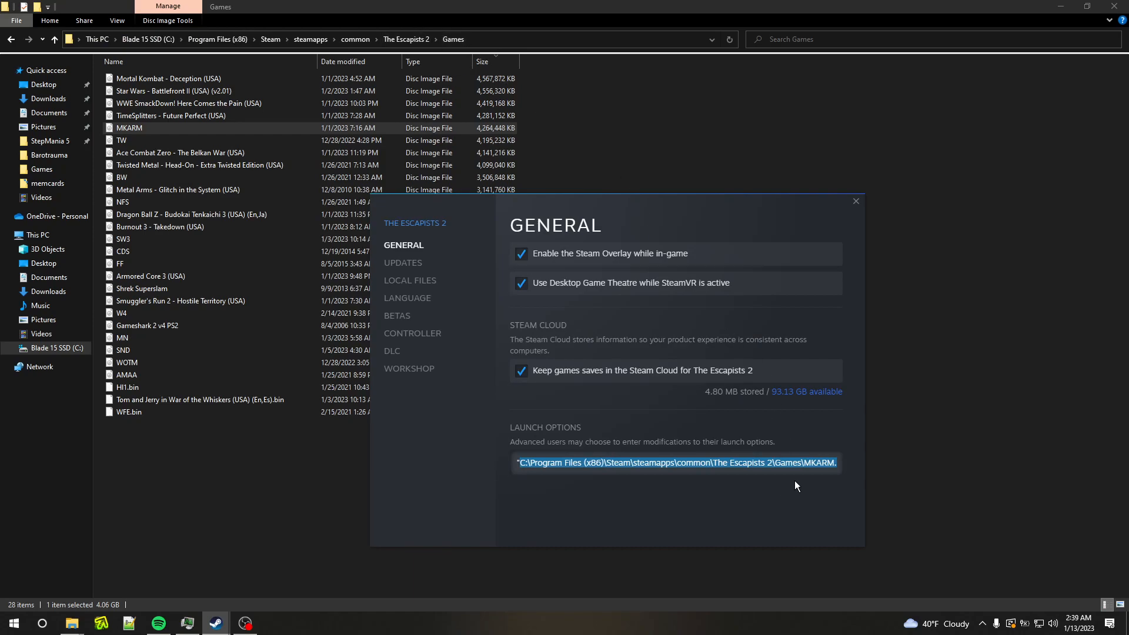
drag(833, 469, 803, 464)
click(802, 466)
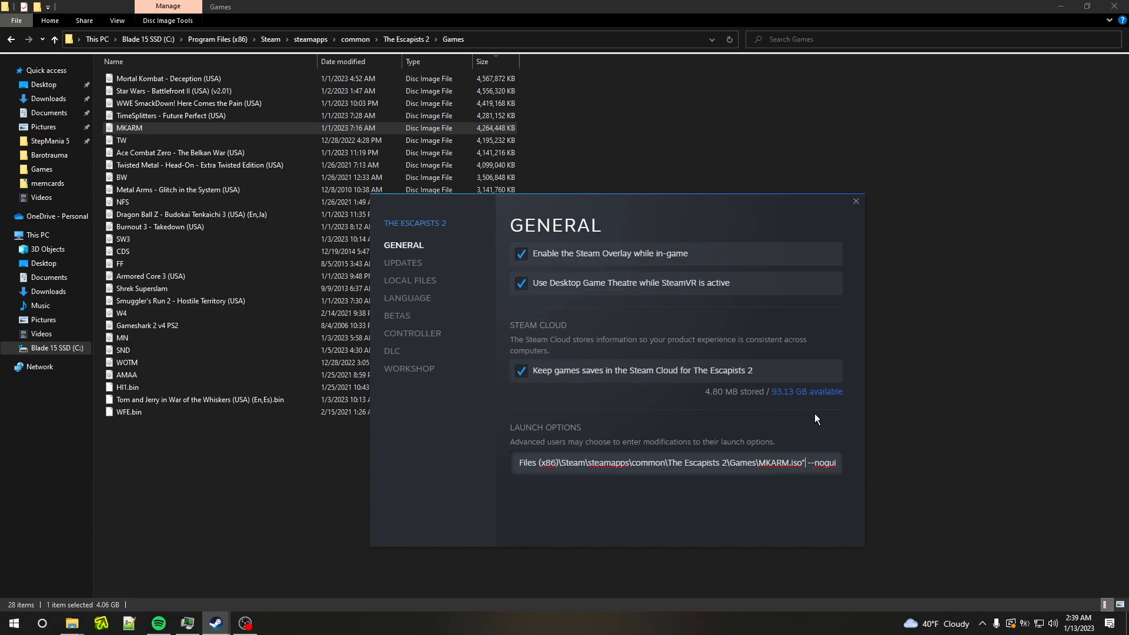
click(855, 202)
key(alt+Tab)
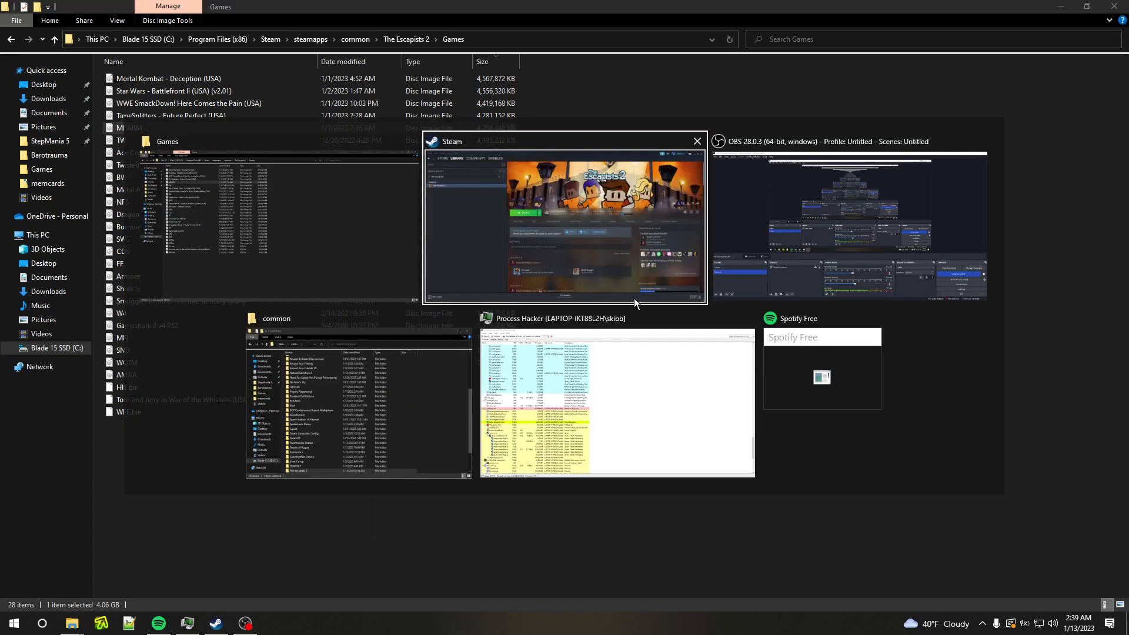
Step: Switch to Steam, launch The Escapists 2 with its custom launch options and move the opened emulator window clear of the library list
click(634, 272)
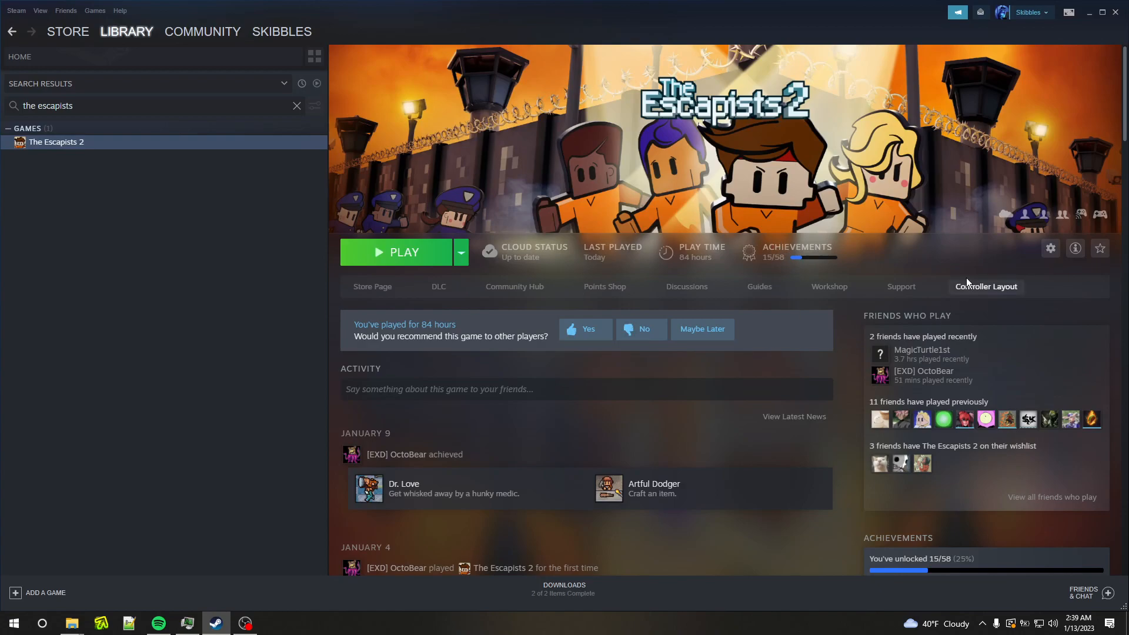
click(381, 265)
click(592, 348)
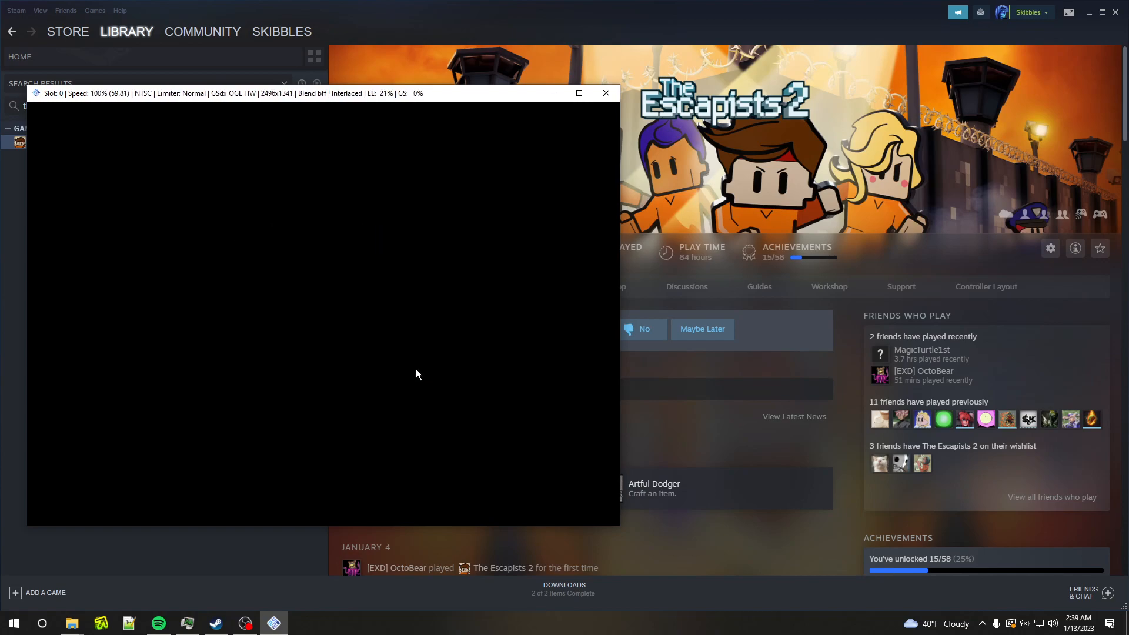
drag(491, 93, 834, 134)
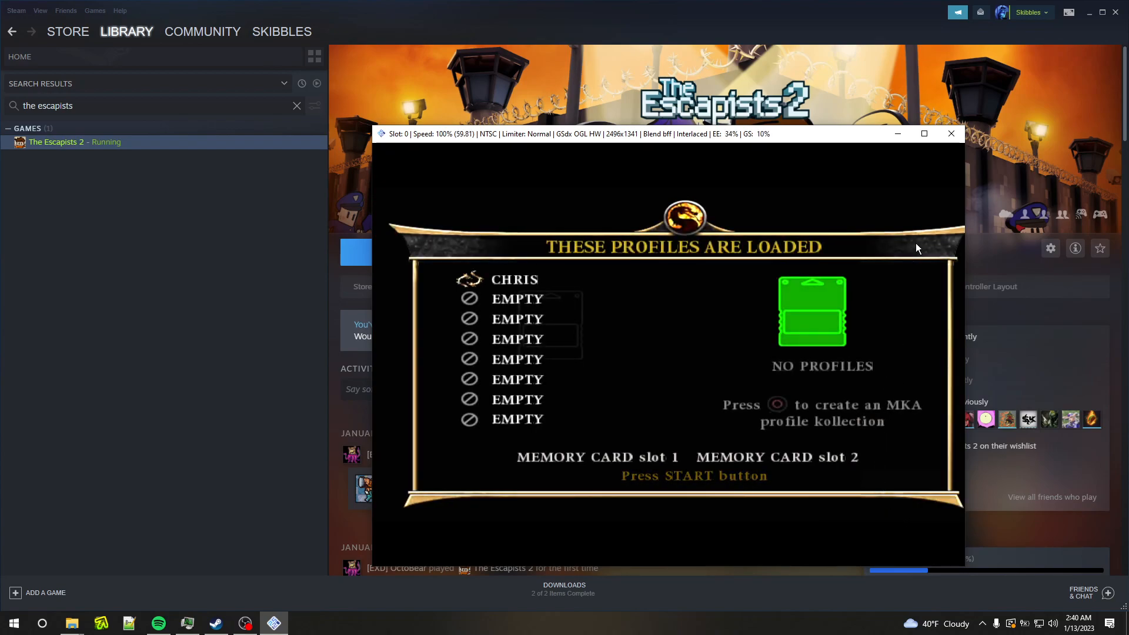
Step: Check the Remote Play Together option for an in-game friend in the Steam overlay, leave the overlay and close the game window
key(shift+Tab)
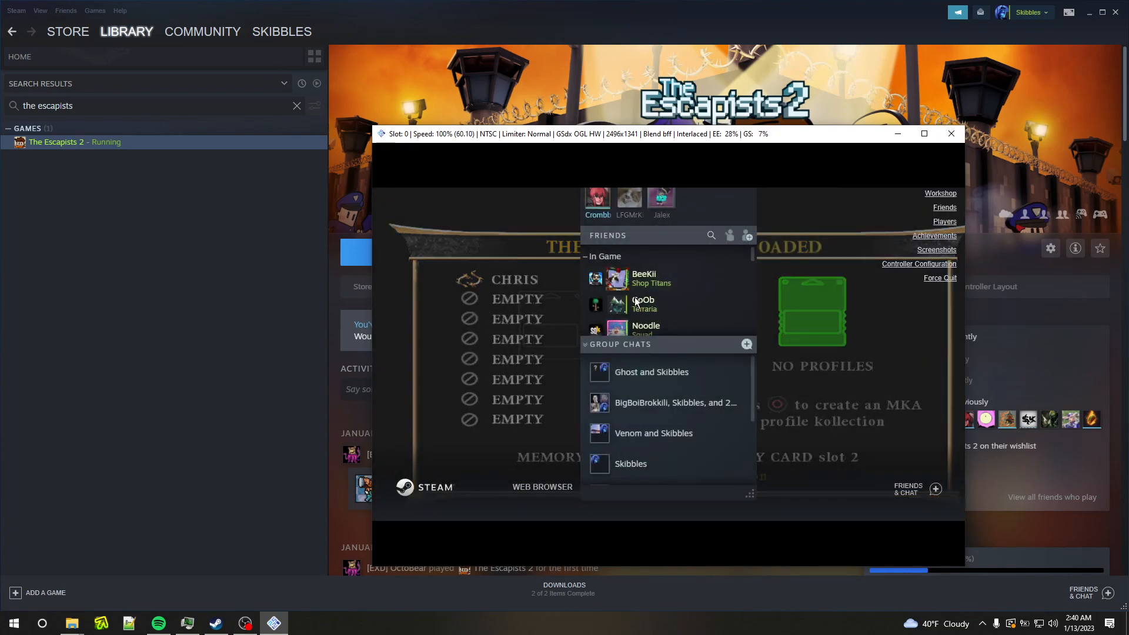
right_click(663, 327)
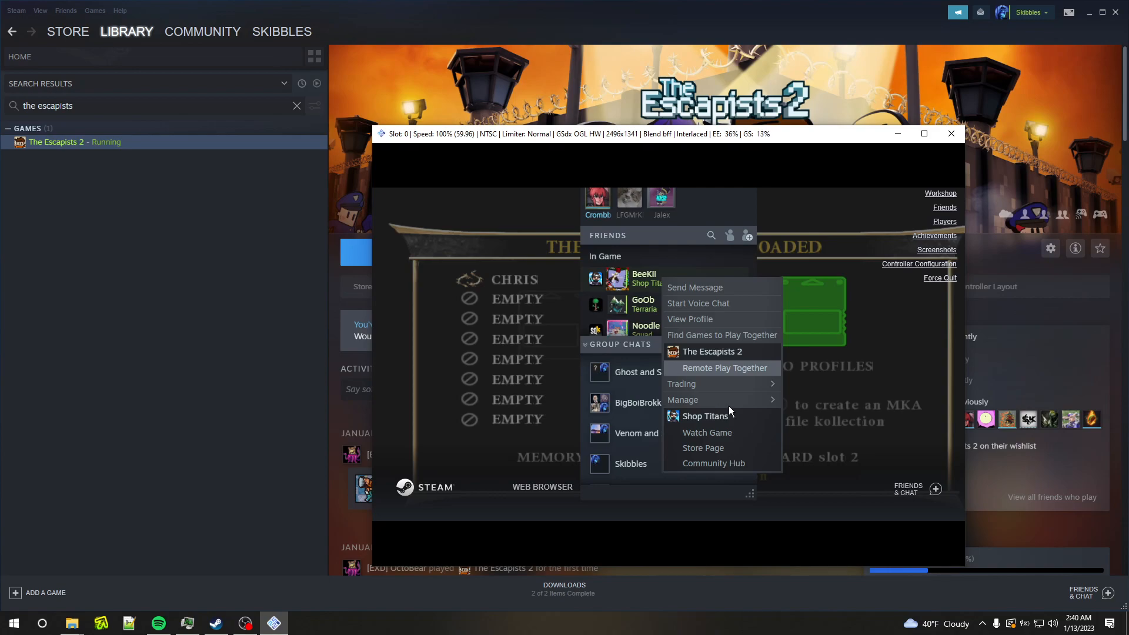
key(shift+Tab)
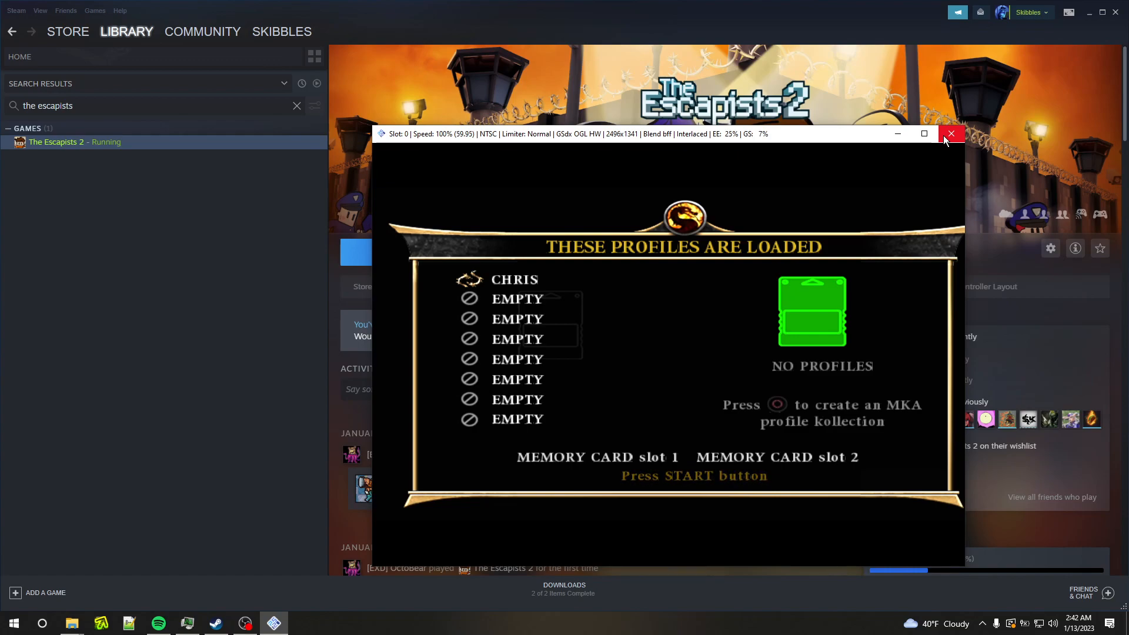
click(951, 134)
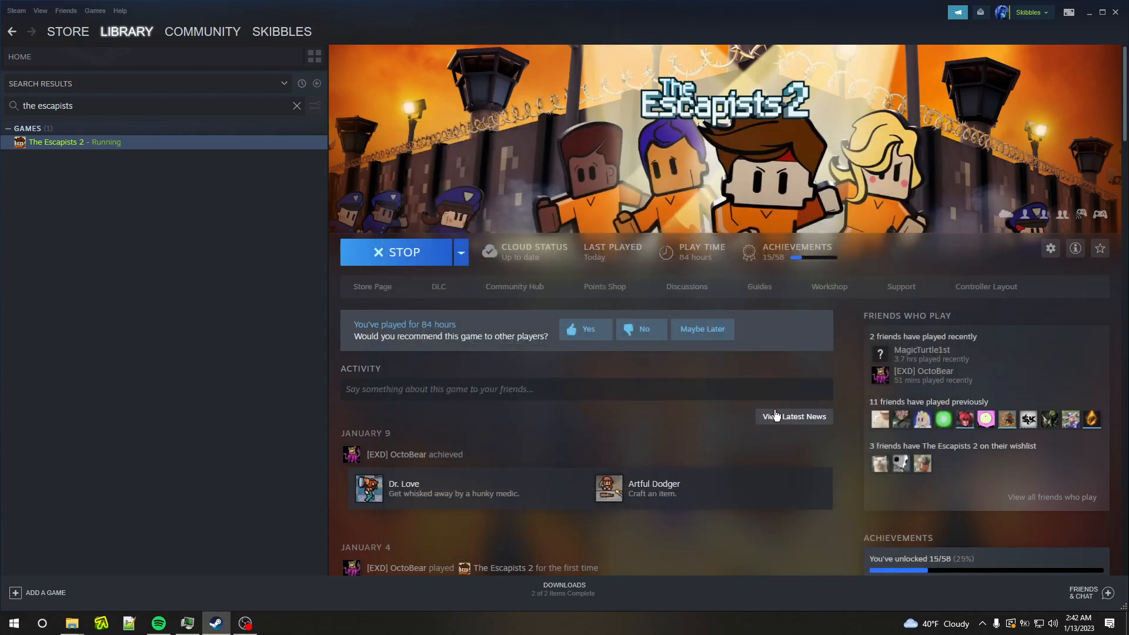